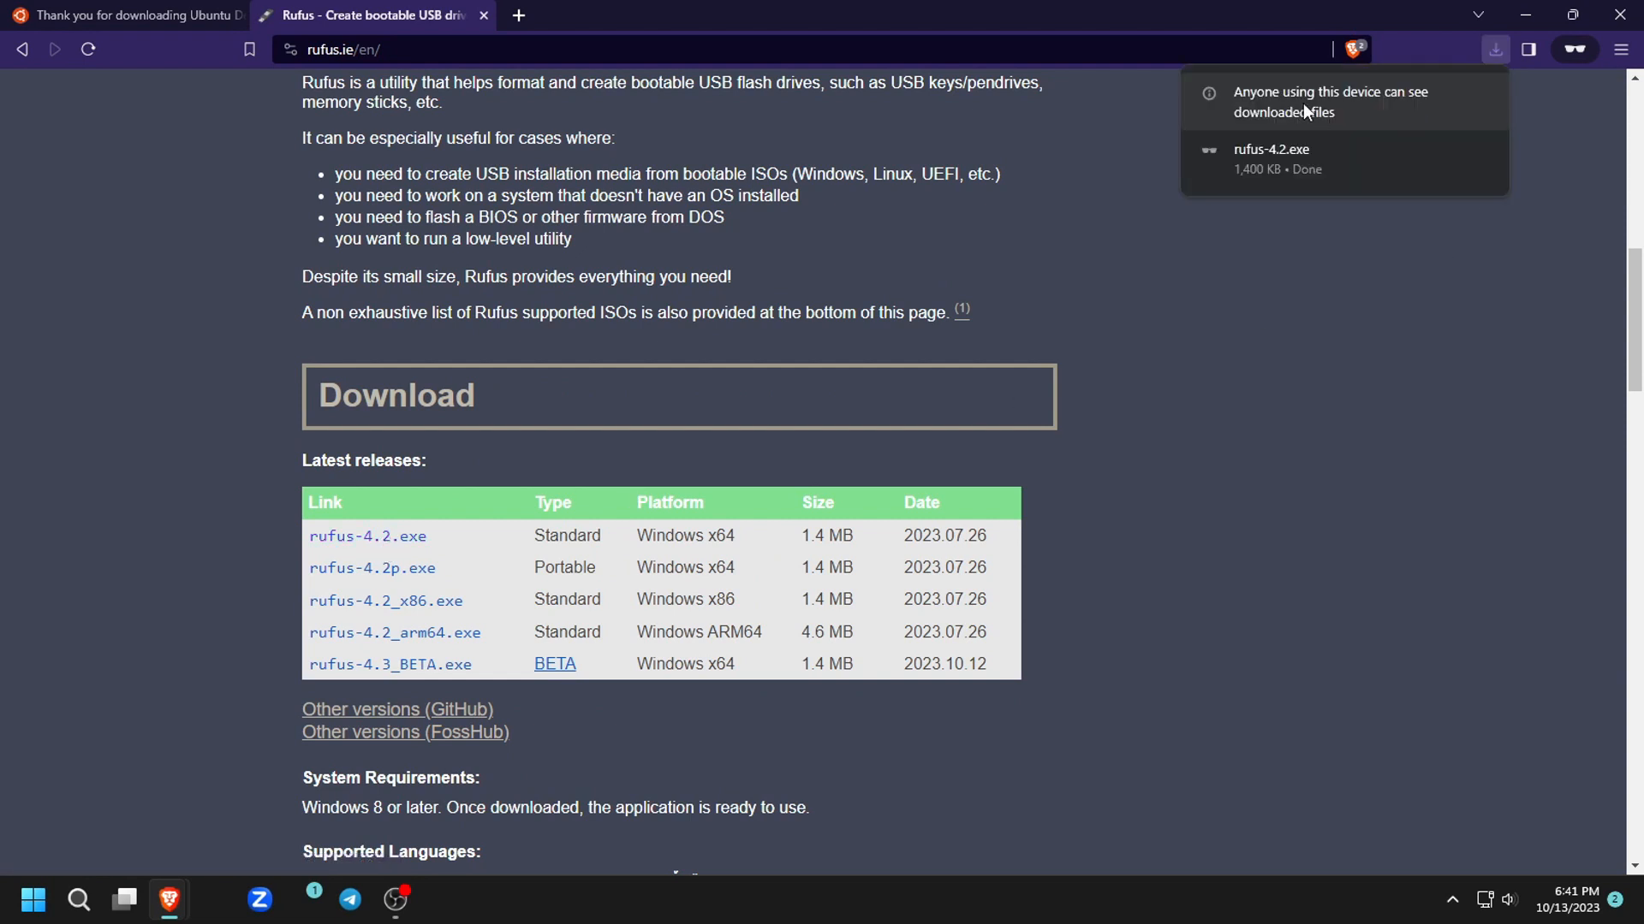
- Launch the downloaded rufus-4.2.exe and choose the Linux Mint 21.2 Cinnamon (F:) [16 GB] USB drive as the device
click(1274, 159)
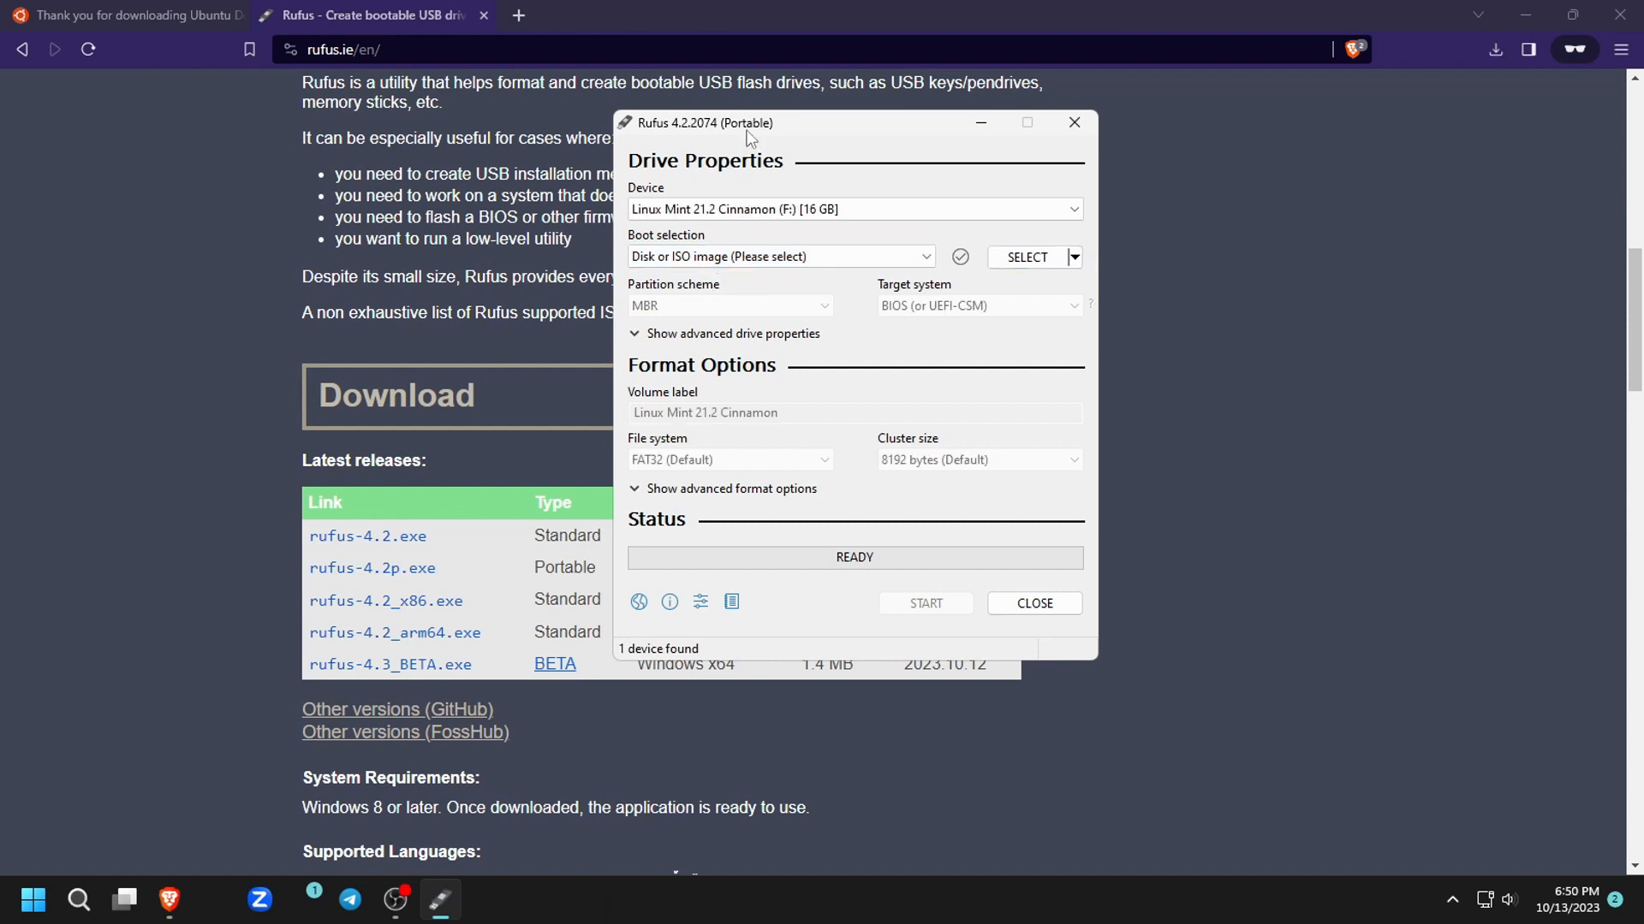
drag(747, 130, 1225, 204)
click(1185, 286)
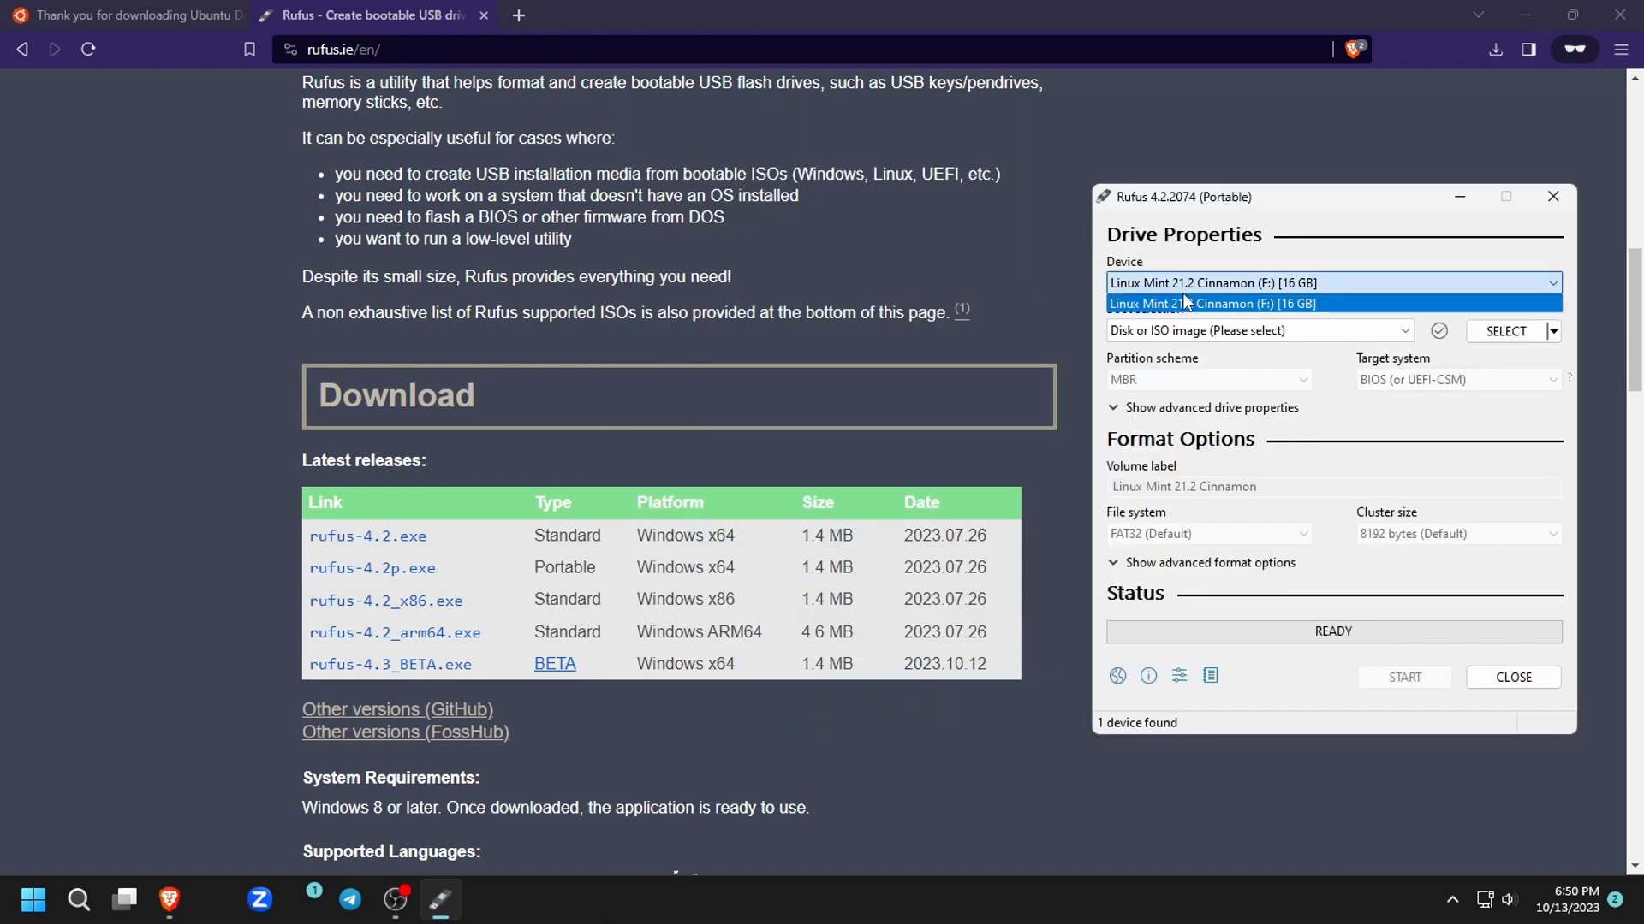
click(1146, 309)
- Load ubuntu-22.04.3-desktop-amd64.iso from the Downloads folder as the boot image
click(1165, 331)
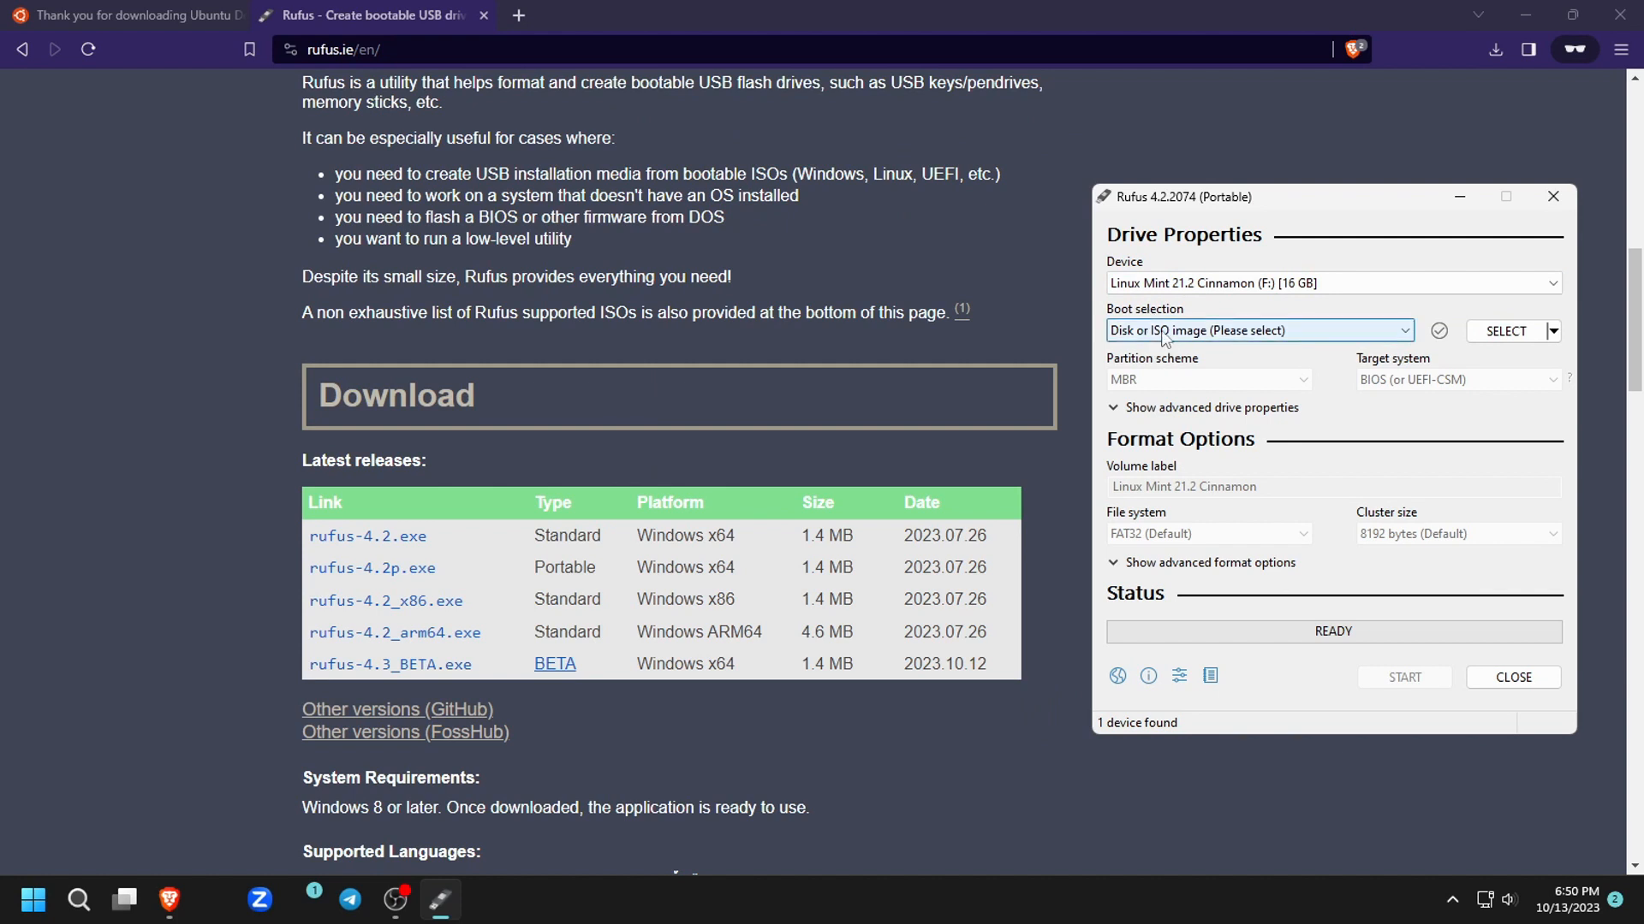
click(1284, 368)
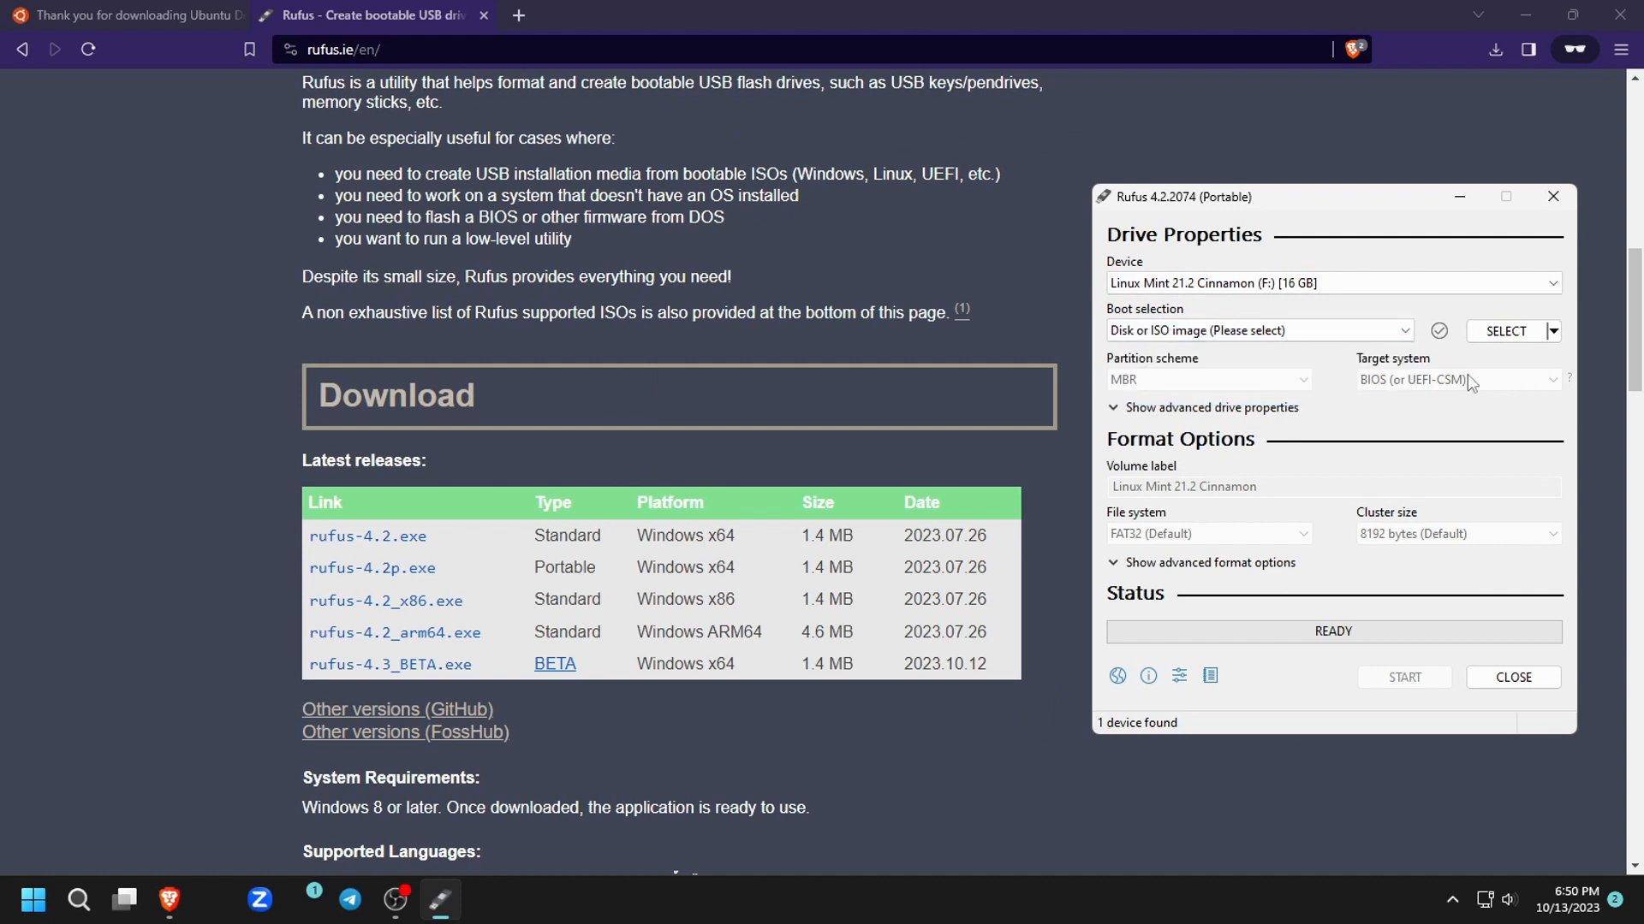
click(1505, 334)
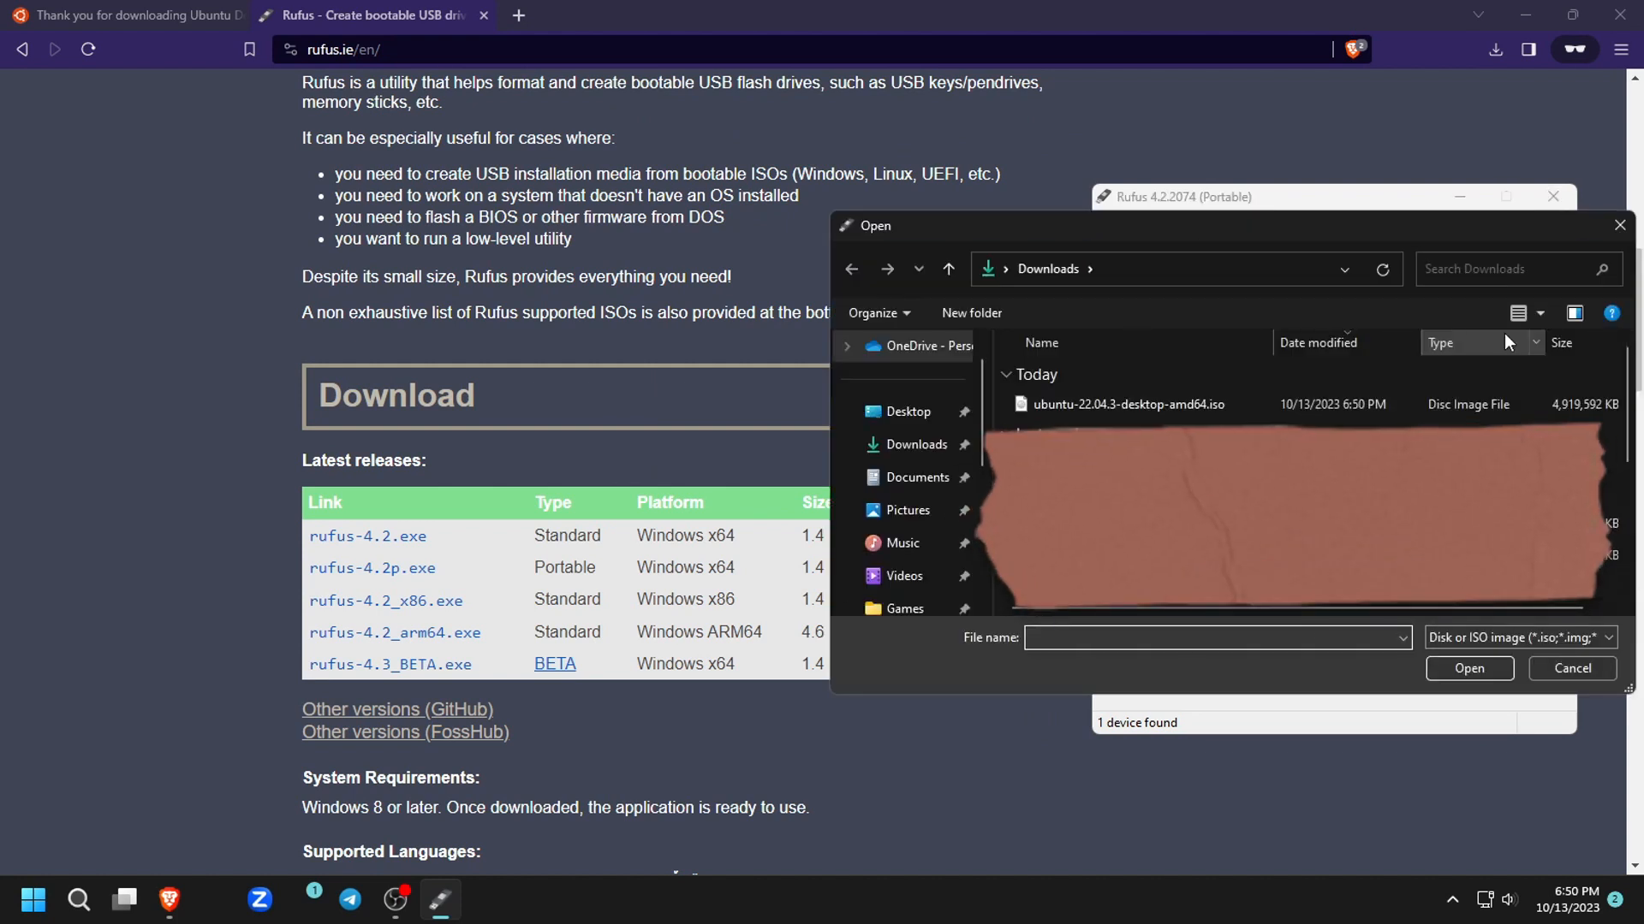
click(1267, 409)
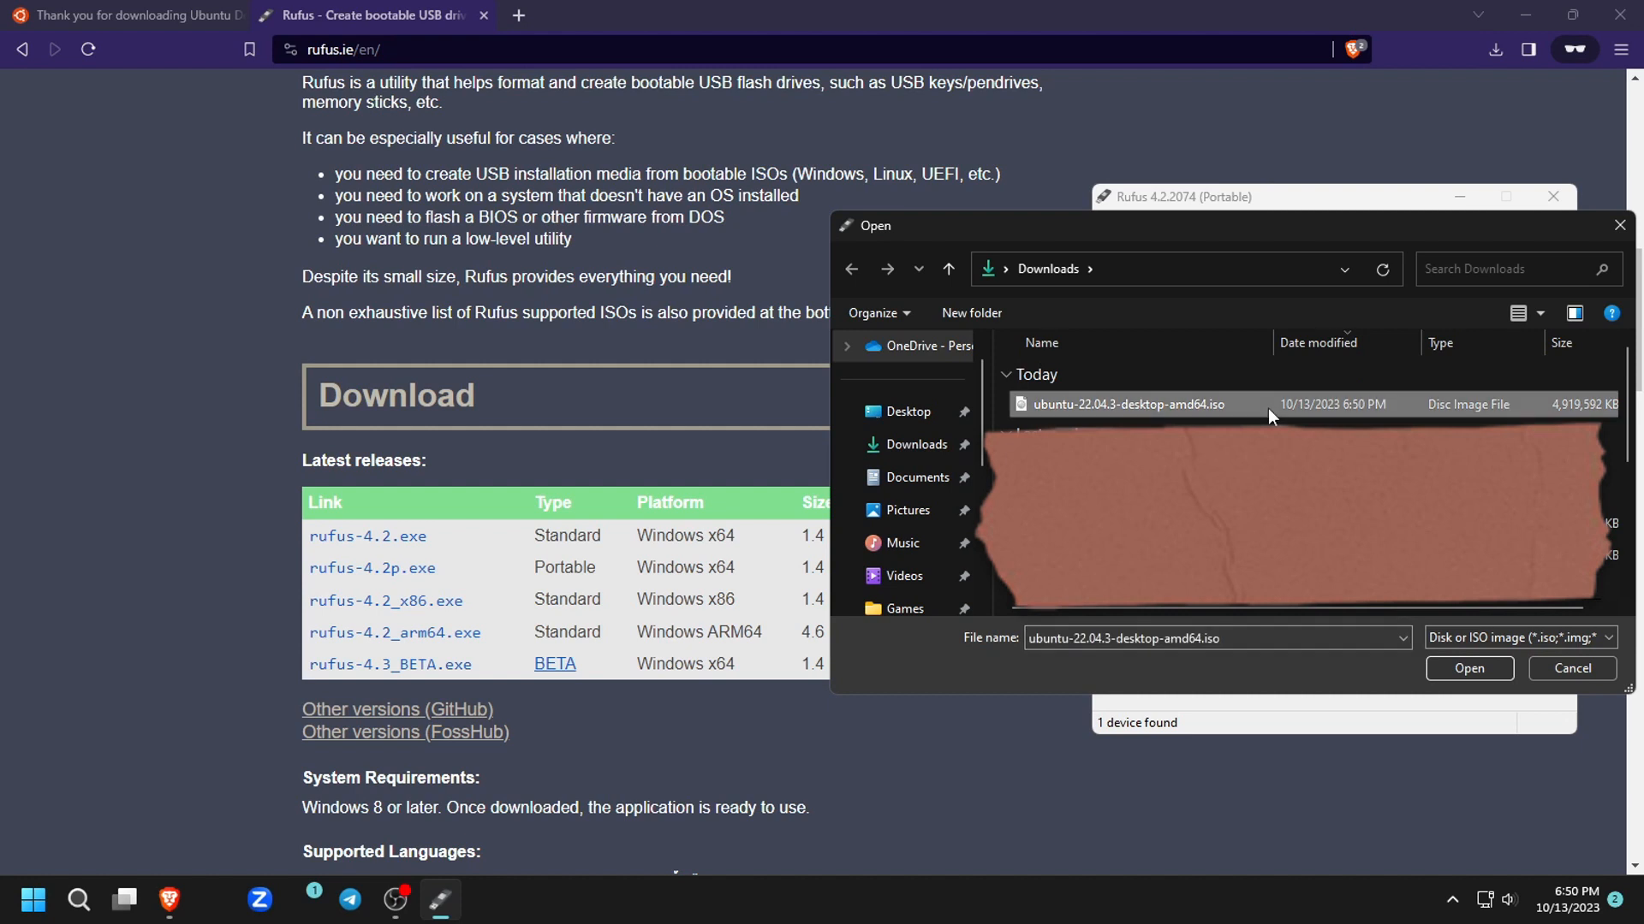
click(1466, 671)
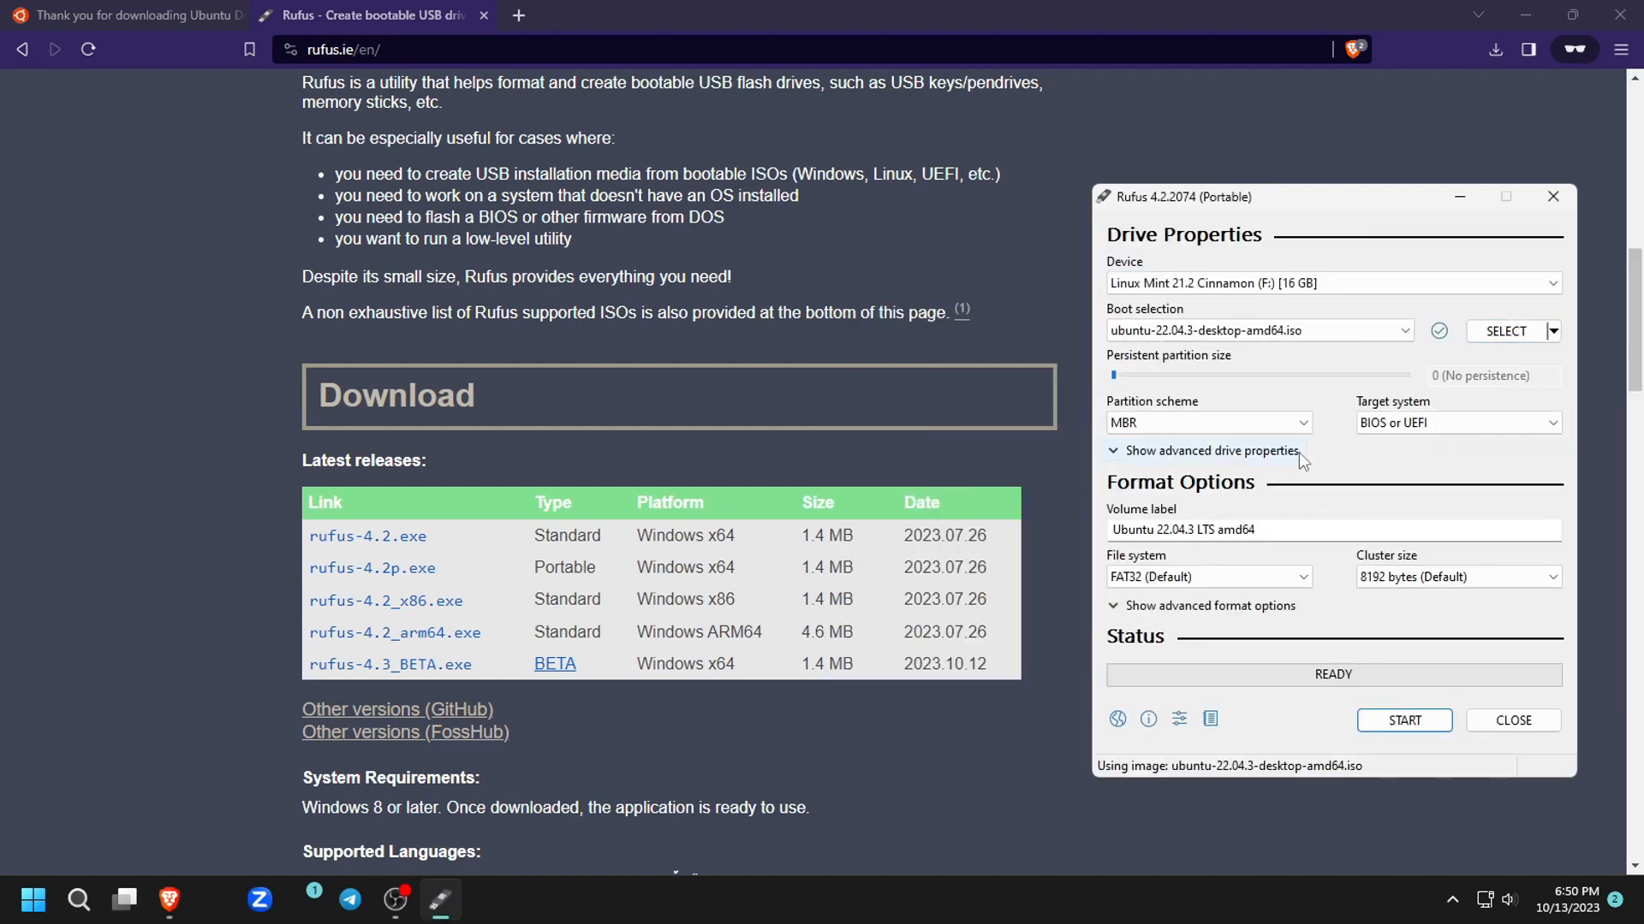
- Switch to Command Prompt, start diskpart, list the disks and check the Gpt column for the computer's disk
click(1186, 420)
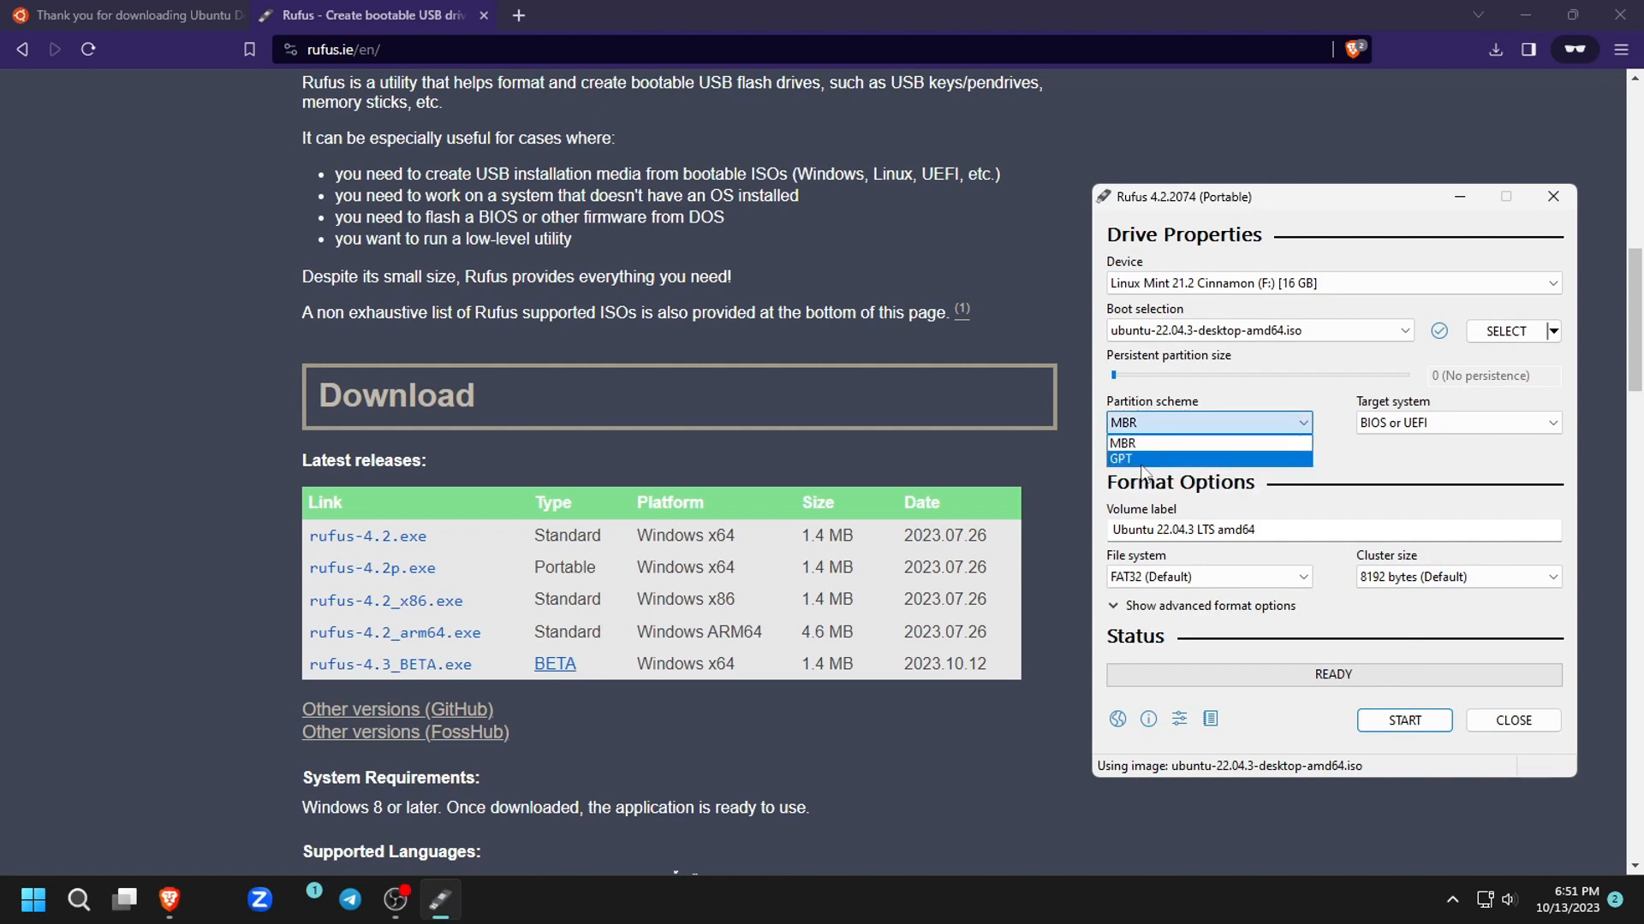
click(79, 900)
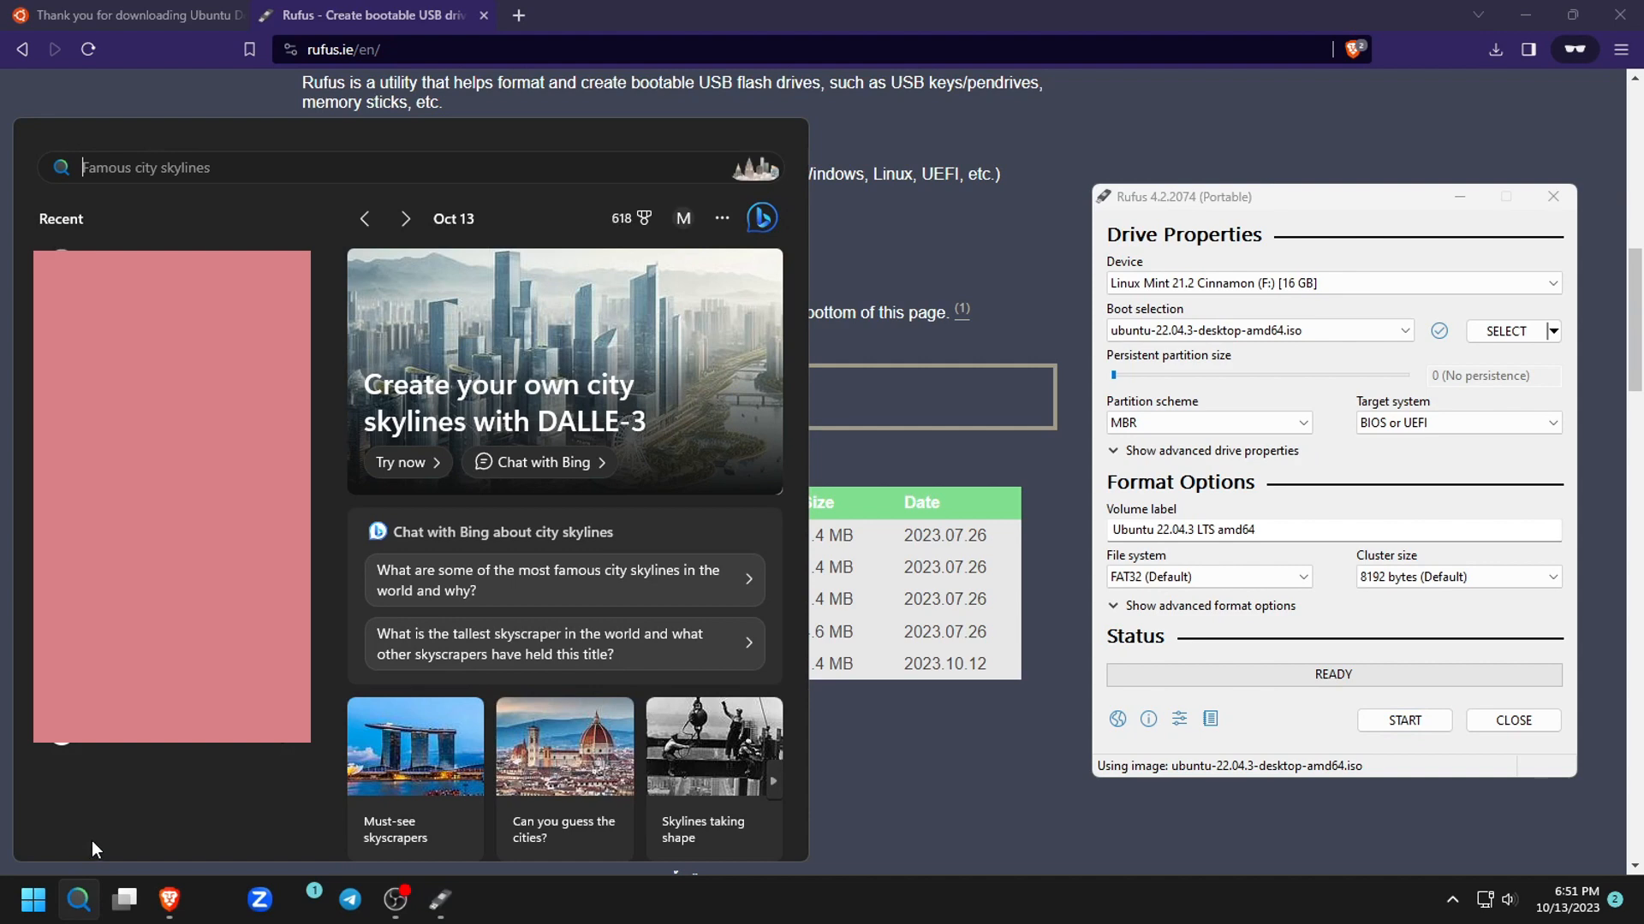
text(cmd)
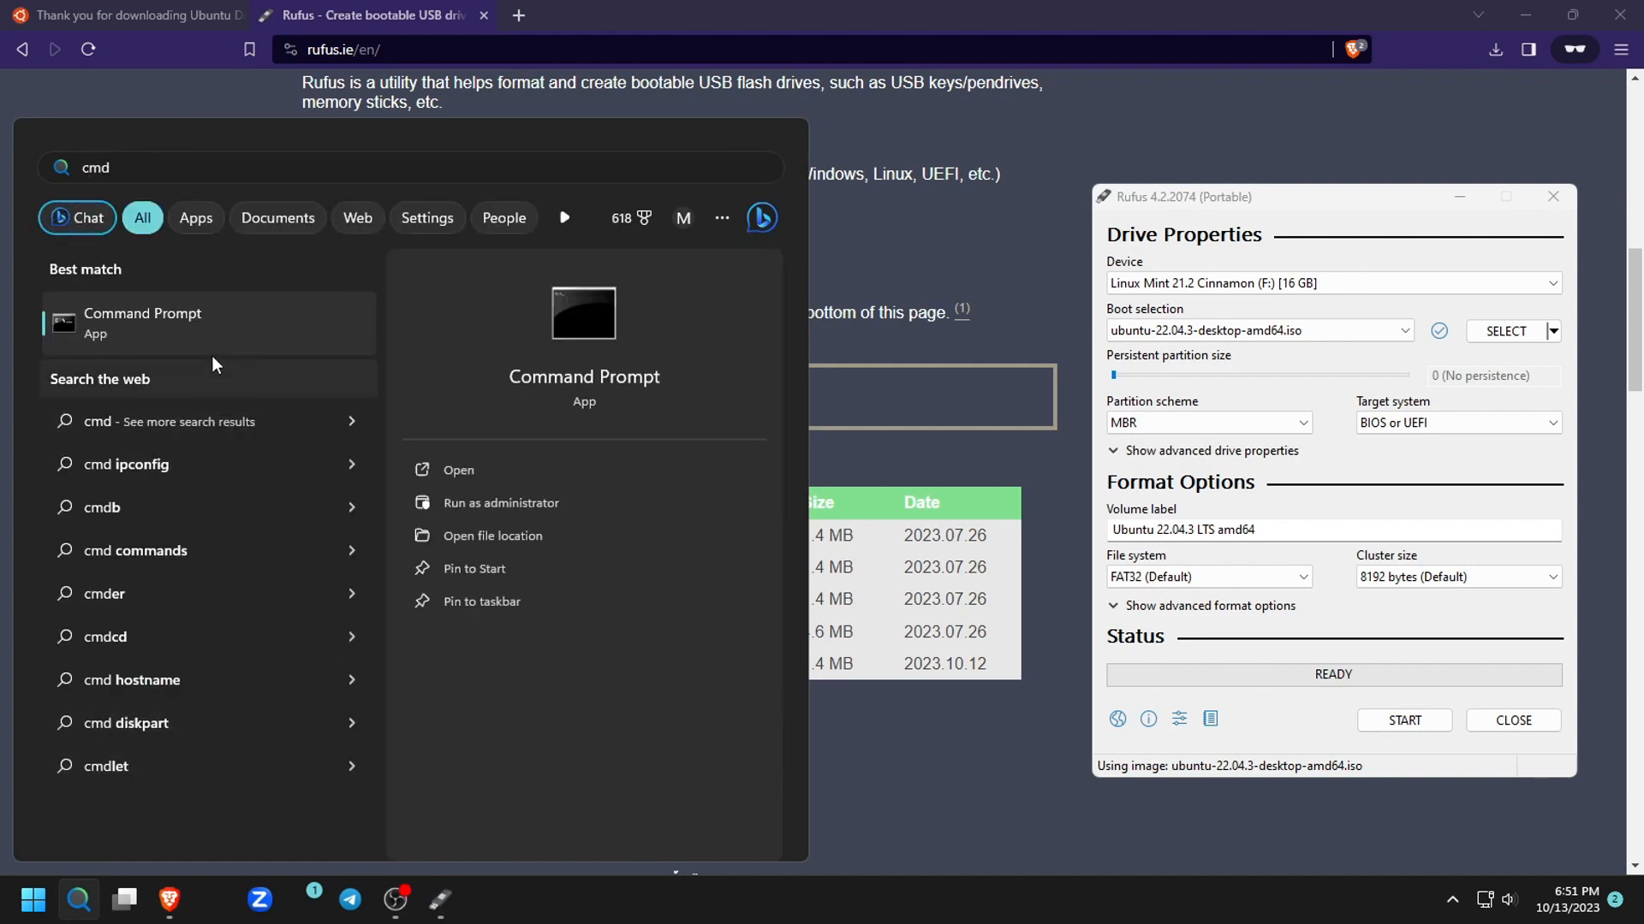
click(203, 321)
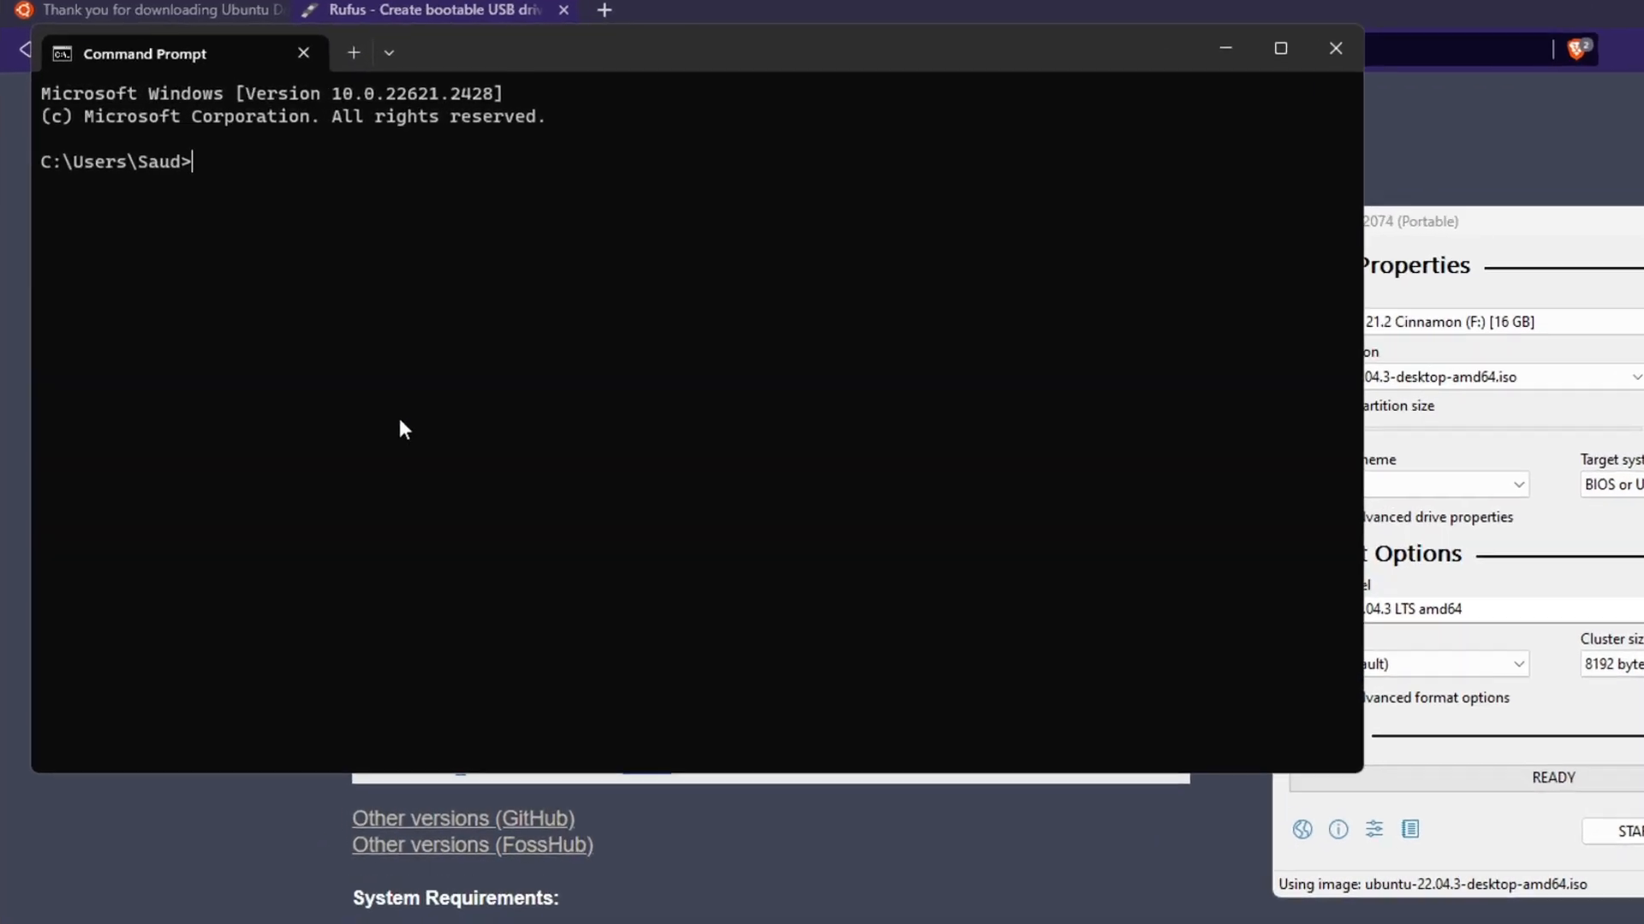
text(disp)
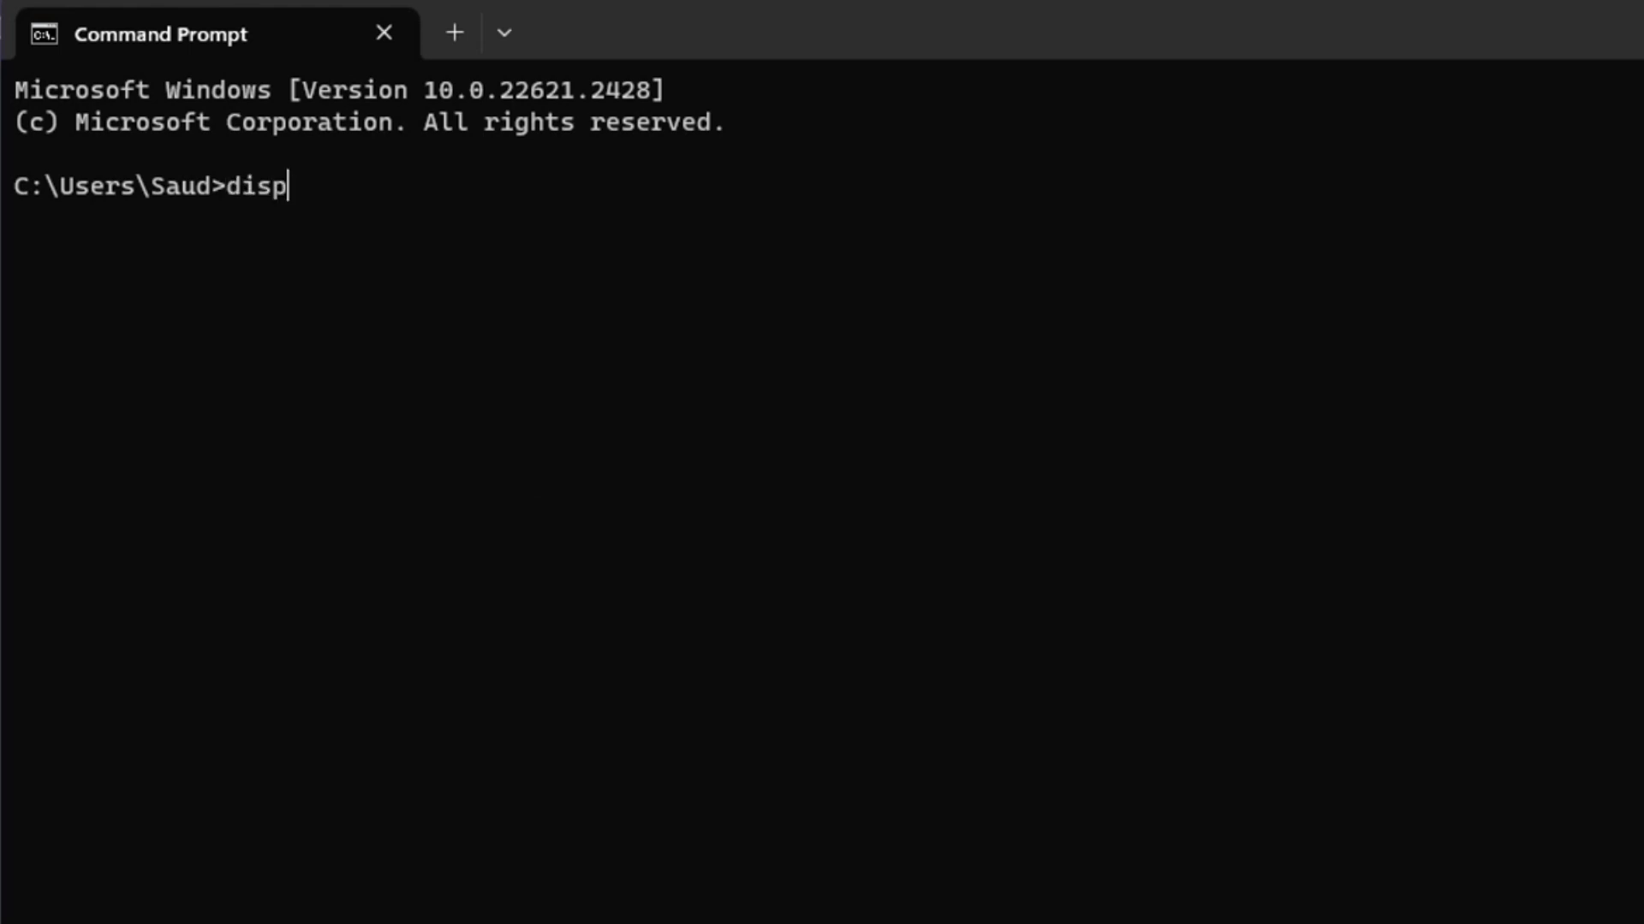
key(BackSpace)
text(ka)
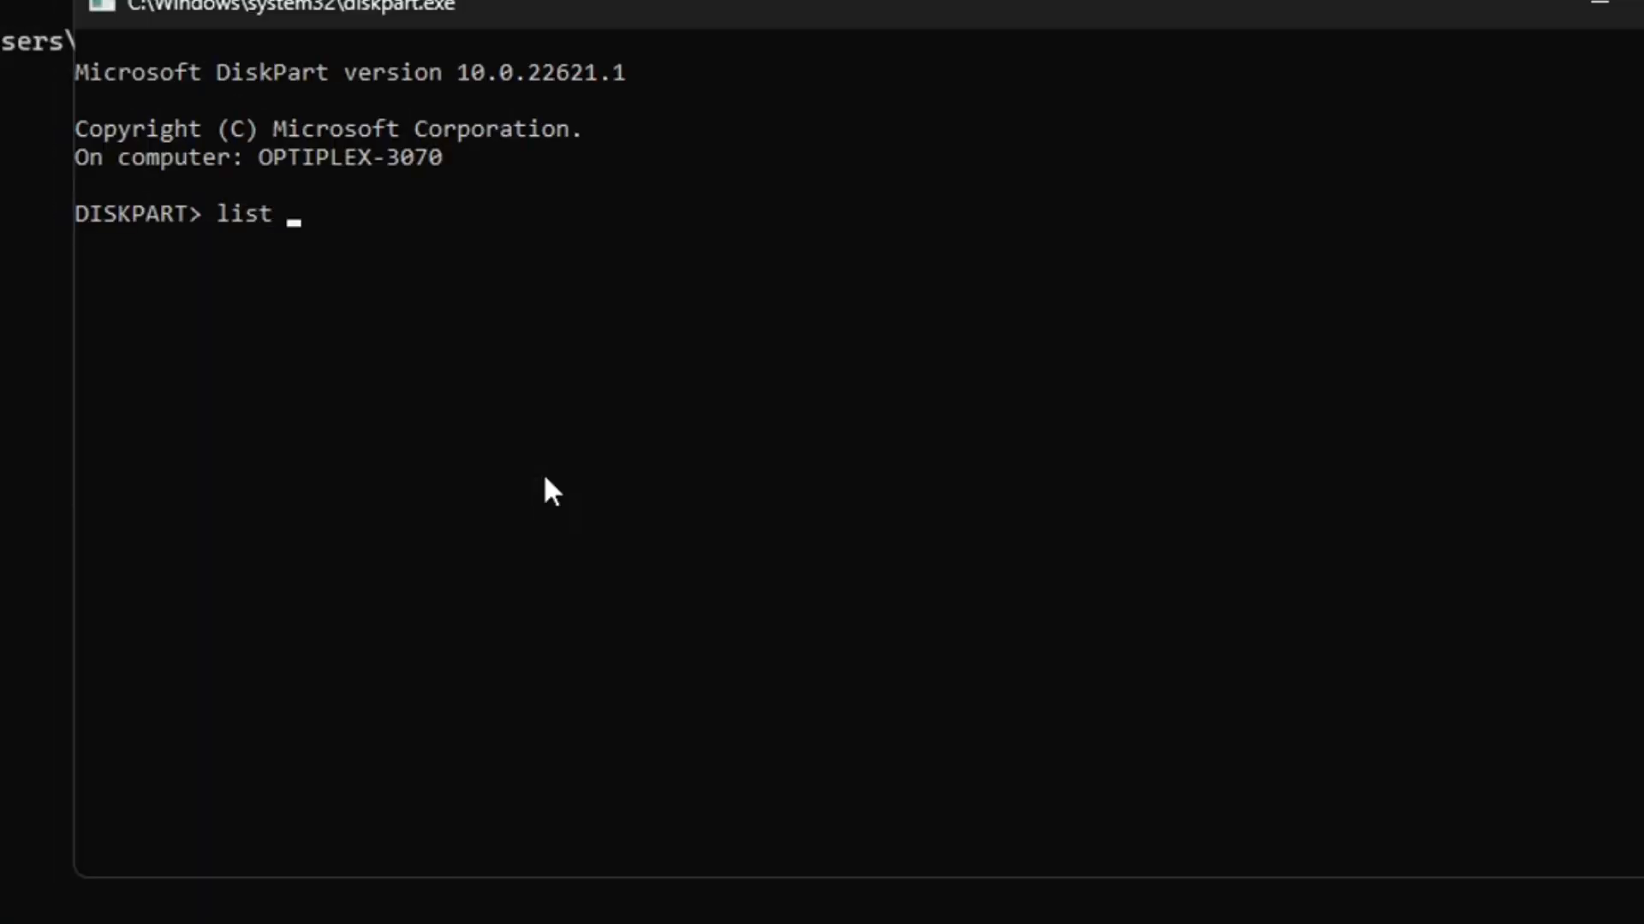
text(disk)
key(Return)
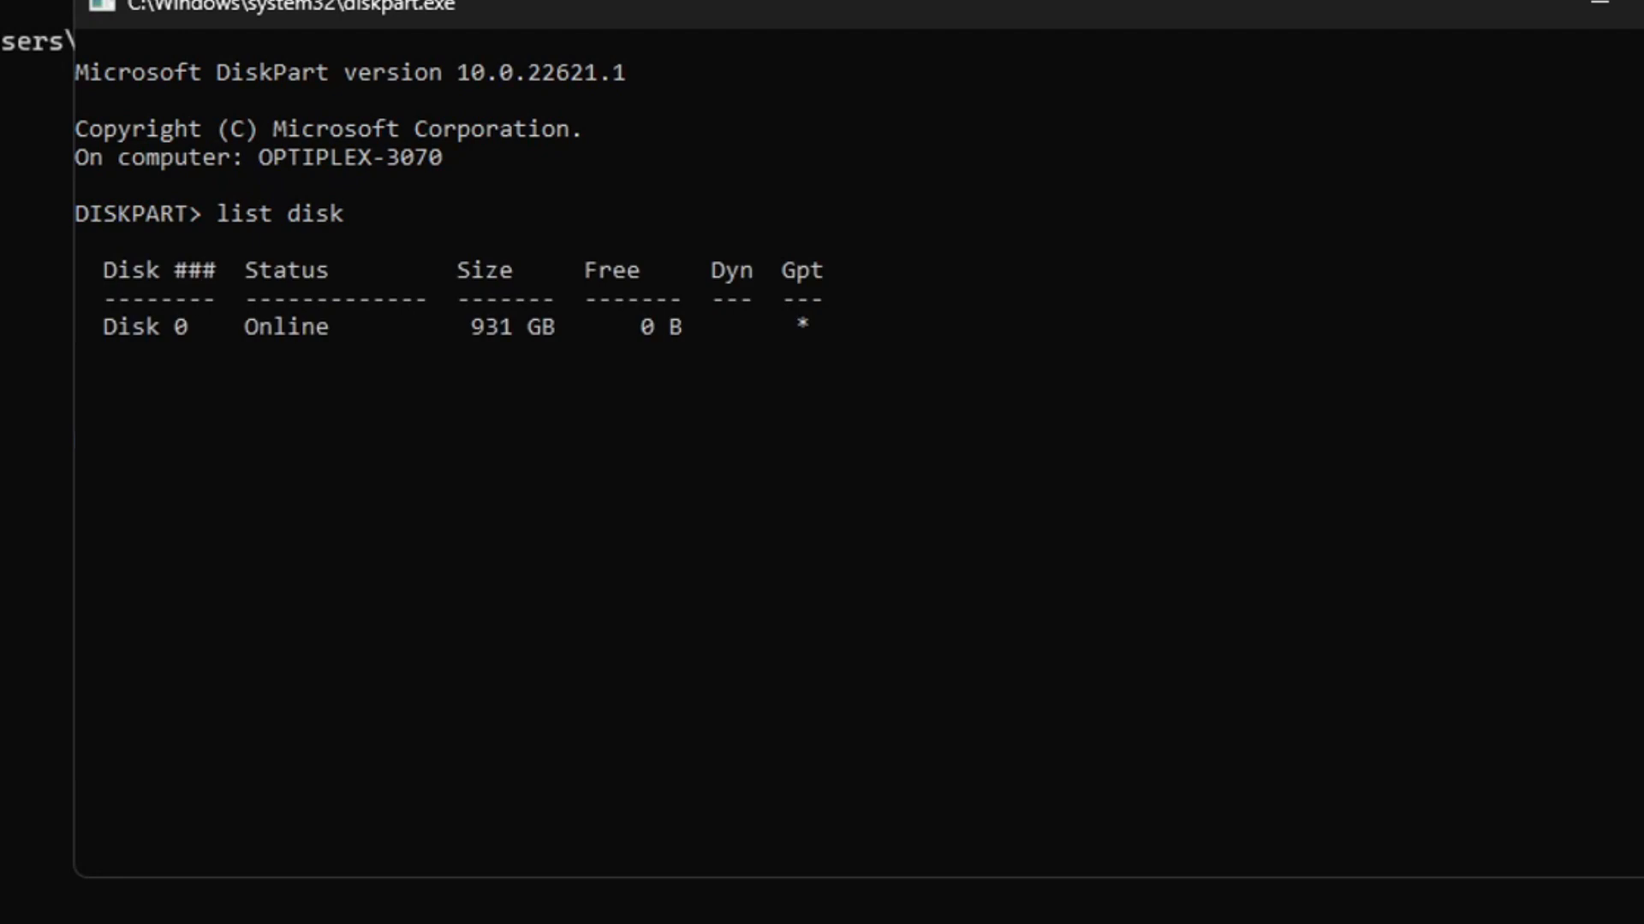
drag(793, 317, 829, 322)
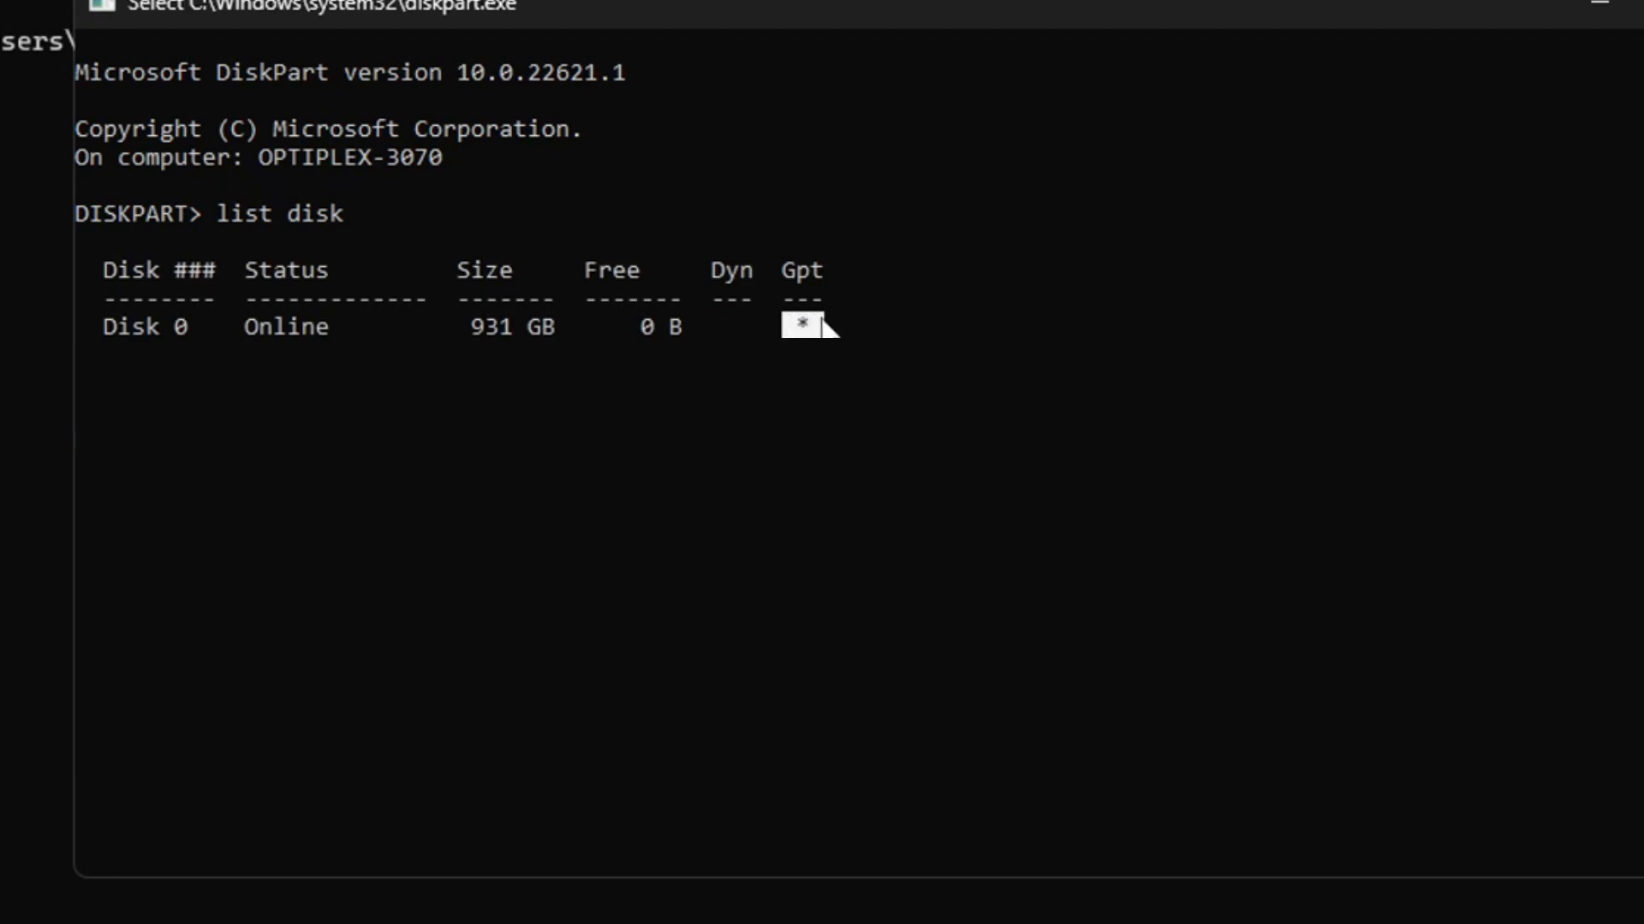
click(917, 349)
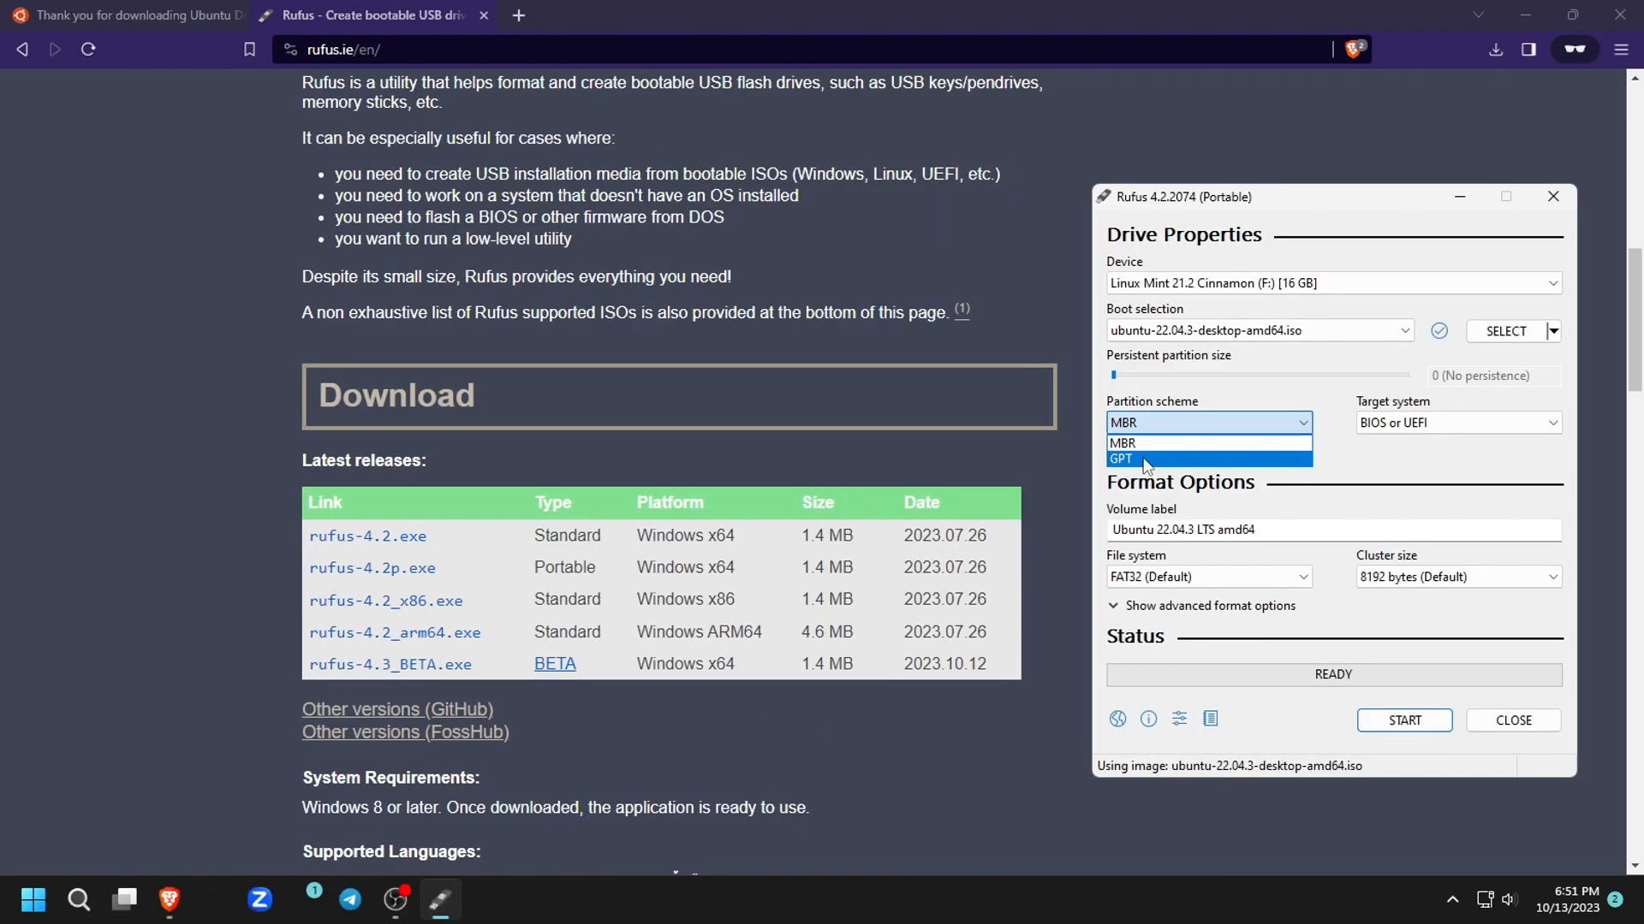
- In Rufus, set the partition scheme to GPT with target system UEFI (non CSM), and shorten the volume label to Ubuntu
click(1130, 463)
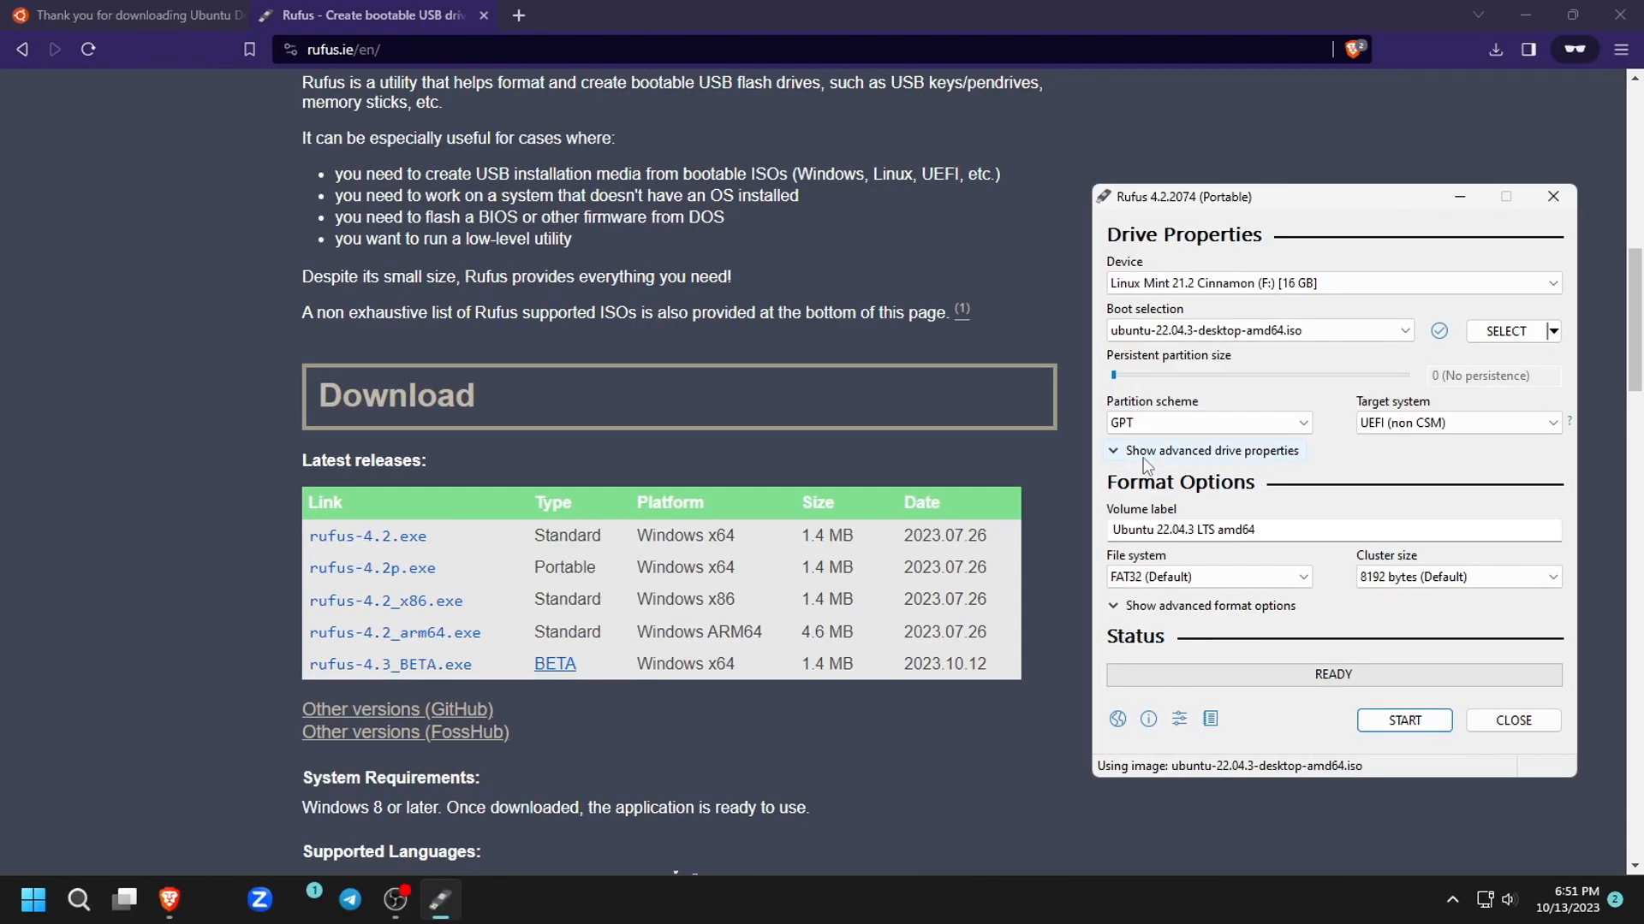
click(1430, 428)
click(1411, 445)
drag(1306, 529, 1155, 531)
key(BackSpace)
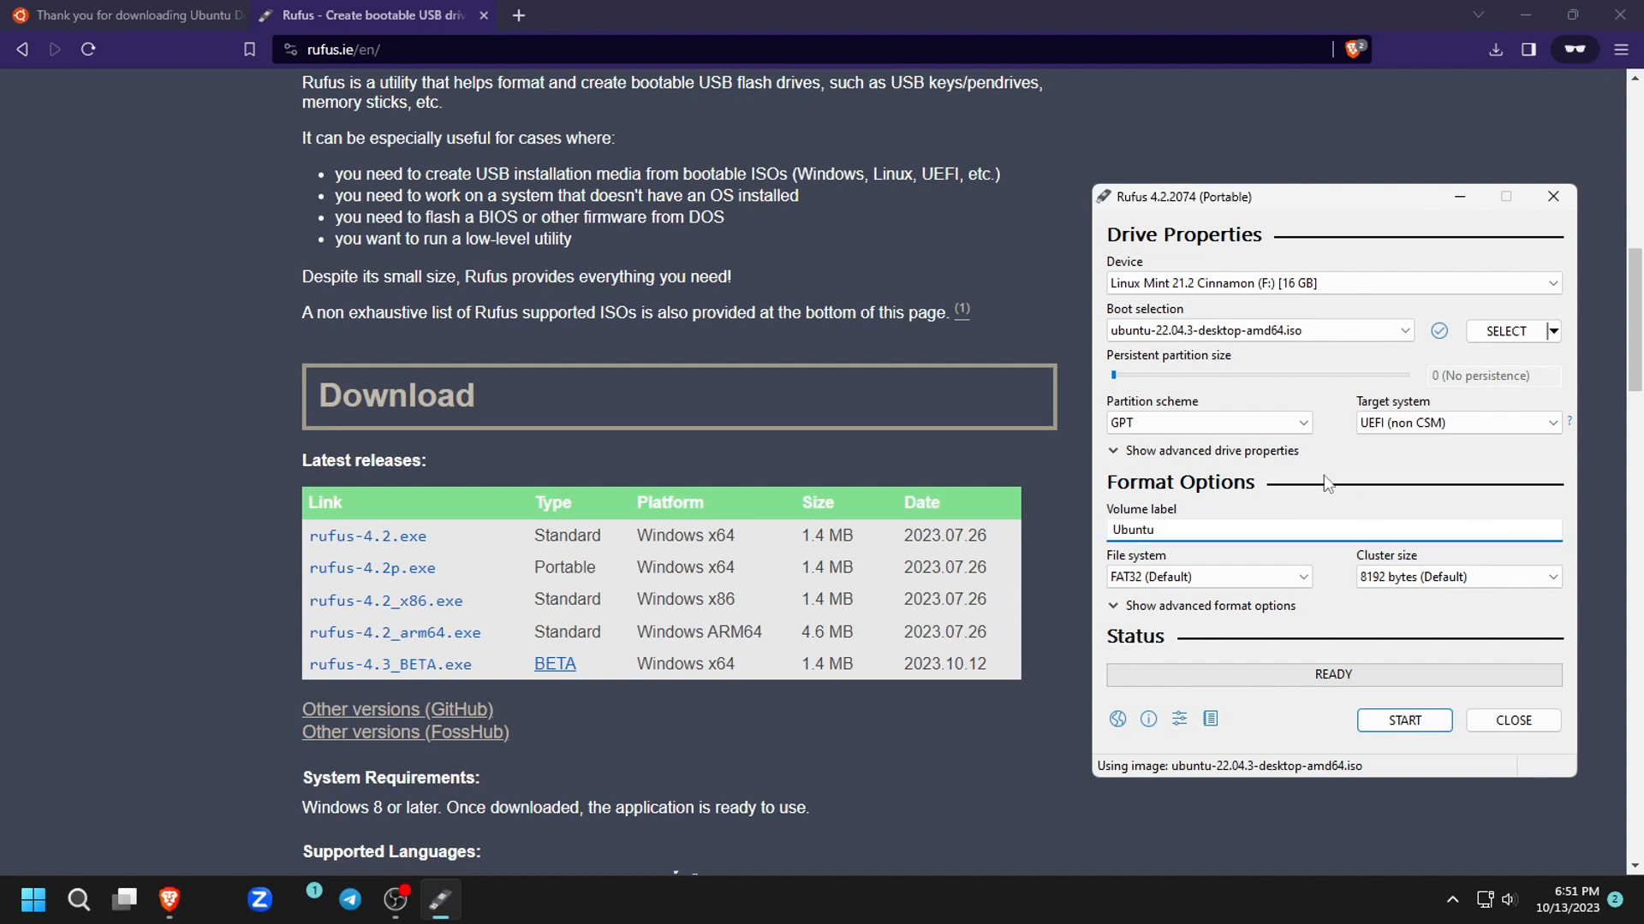
- Start writing the Ubuntu image to the USB drive and accept the destruction of all data on it
click(1391, 717)
click(1447, 618)
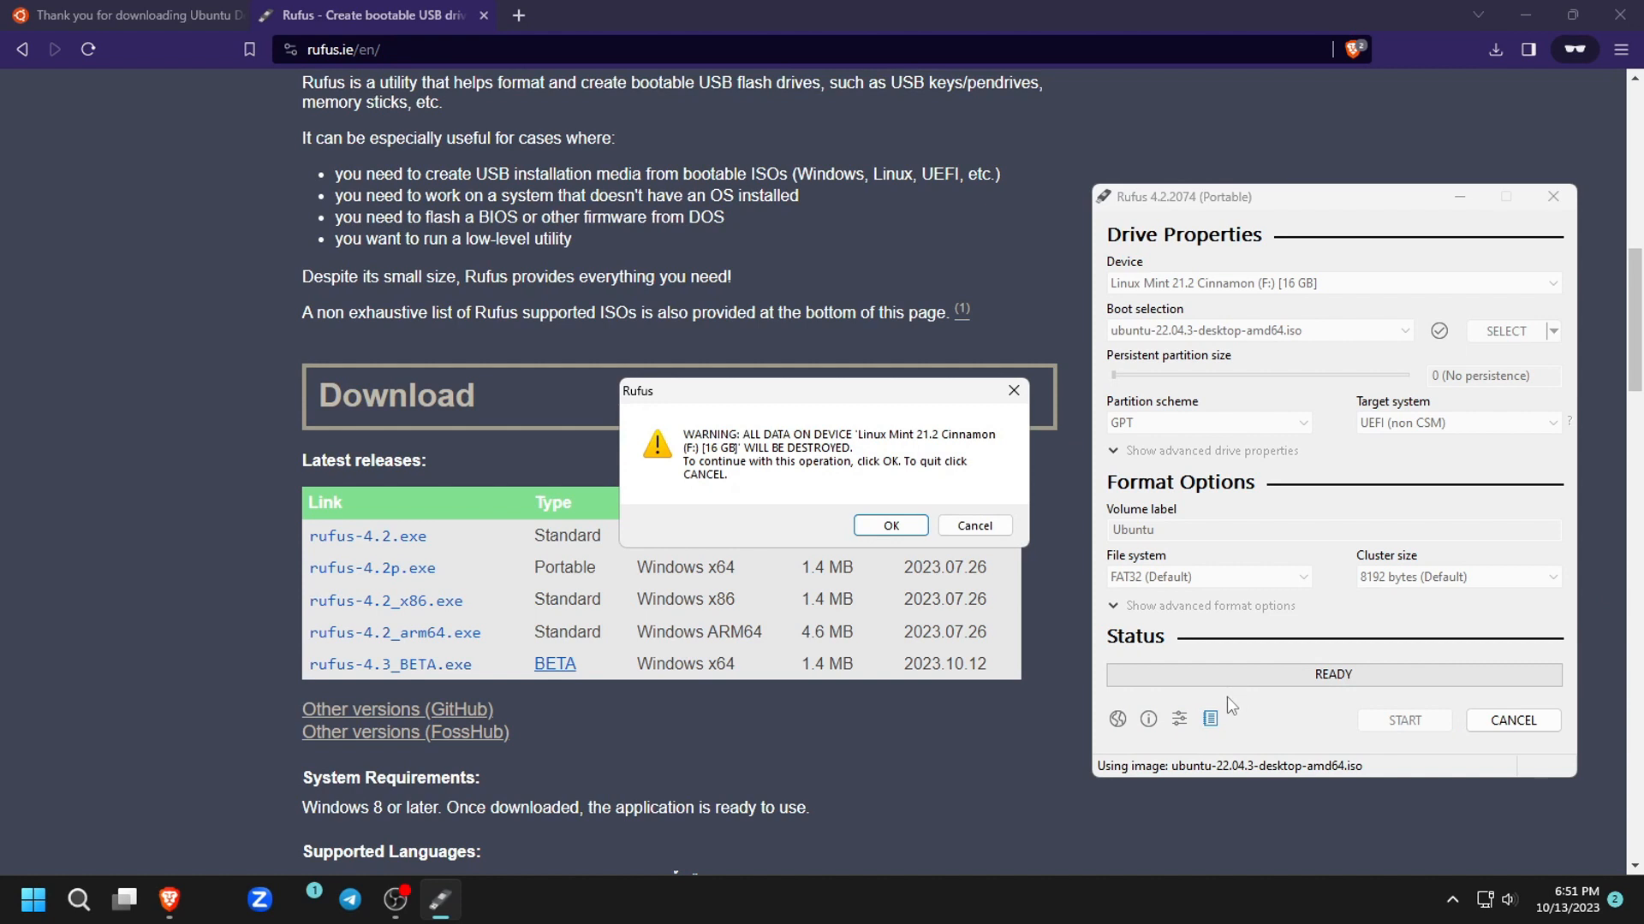
drag(882, 387, 1355, 458)
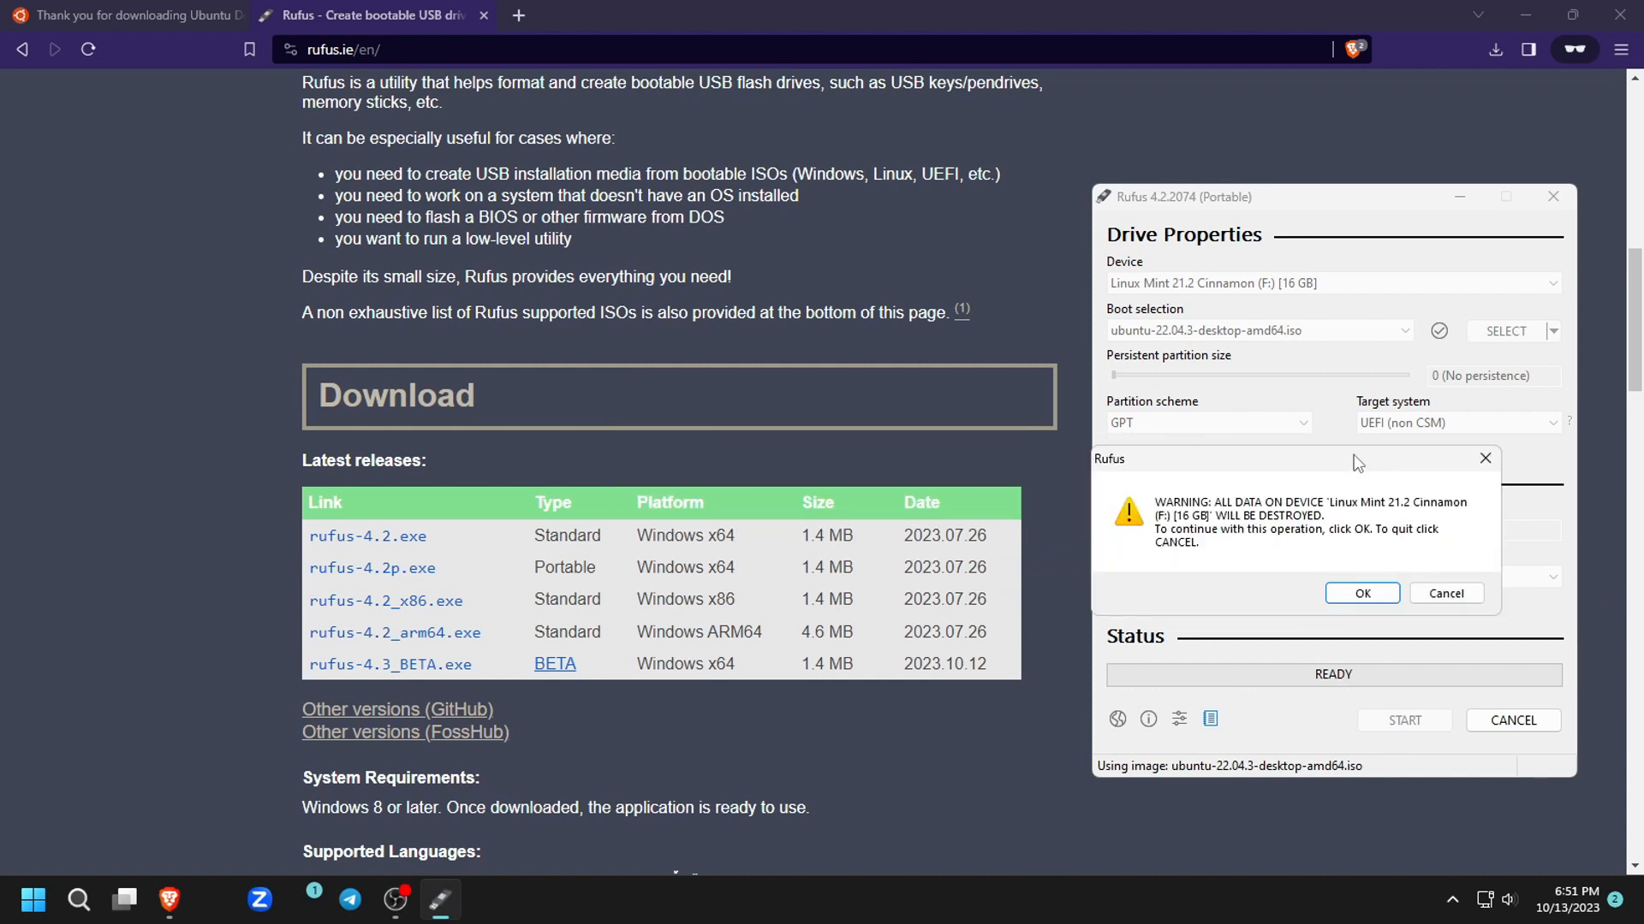
click(1375, 596)
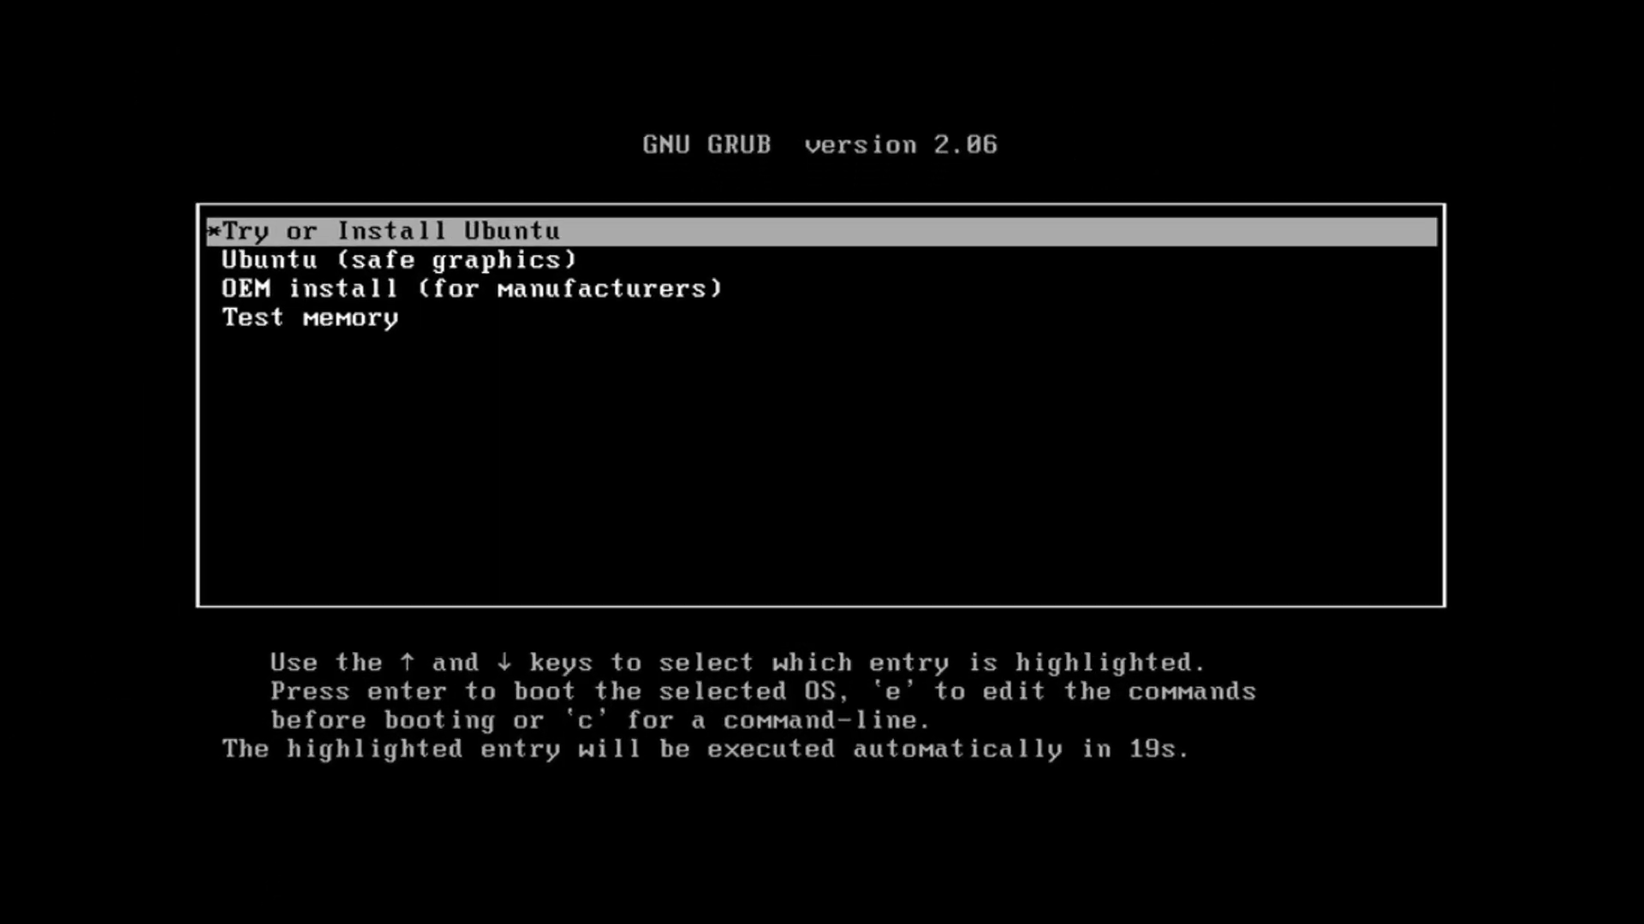
- Boot the Try or Install Ubuntu entry from the GRUB boot list
key(Up)
key(Down)
key(Up)
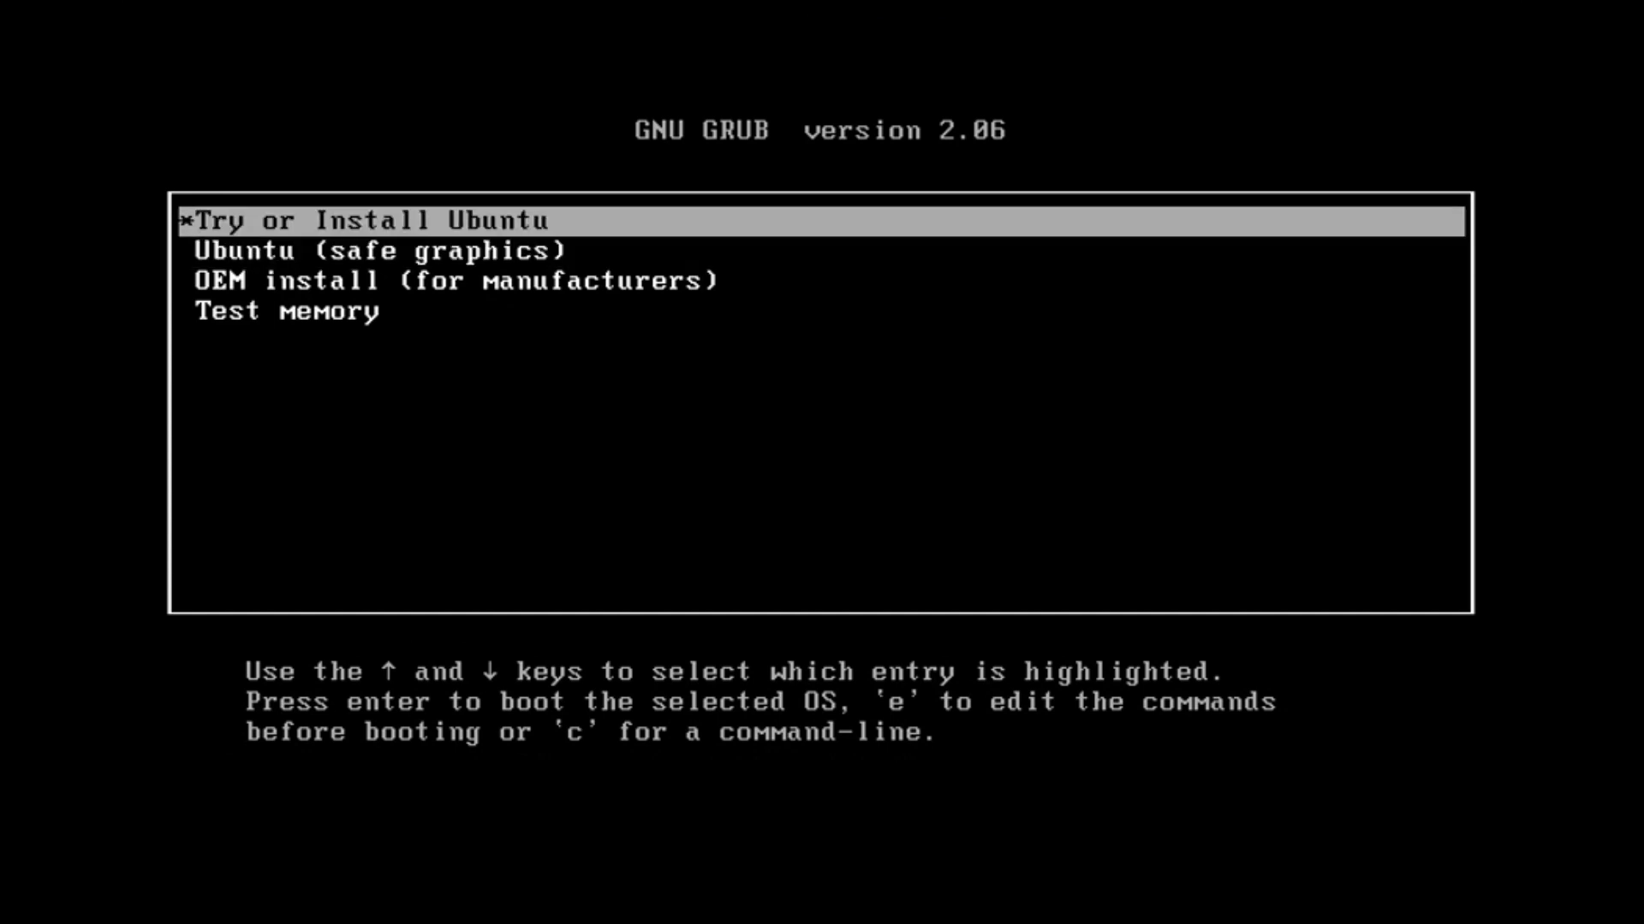
key(Down)
key(Down)
key(Down)
key(Up)
key(Up)
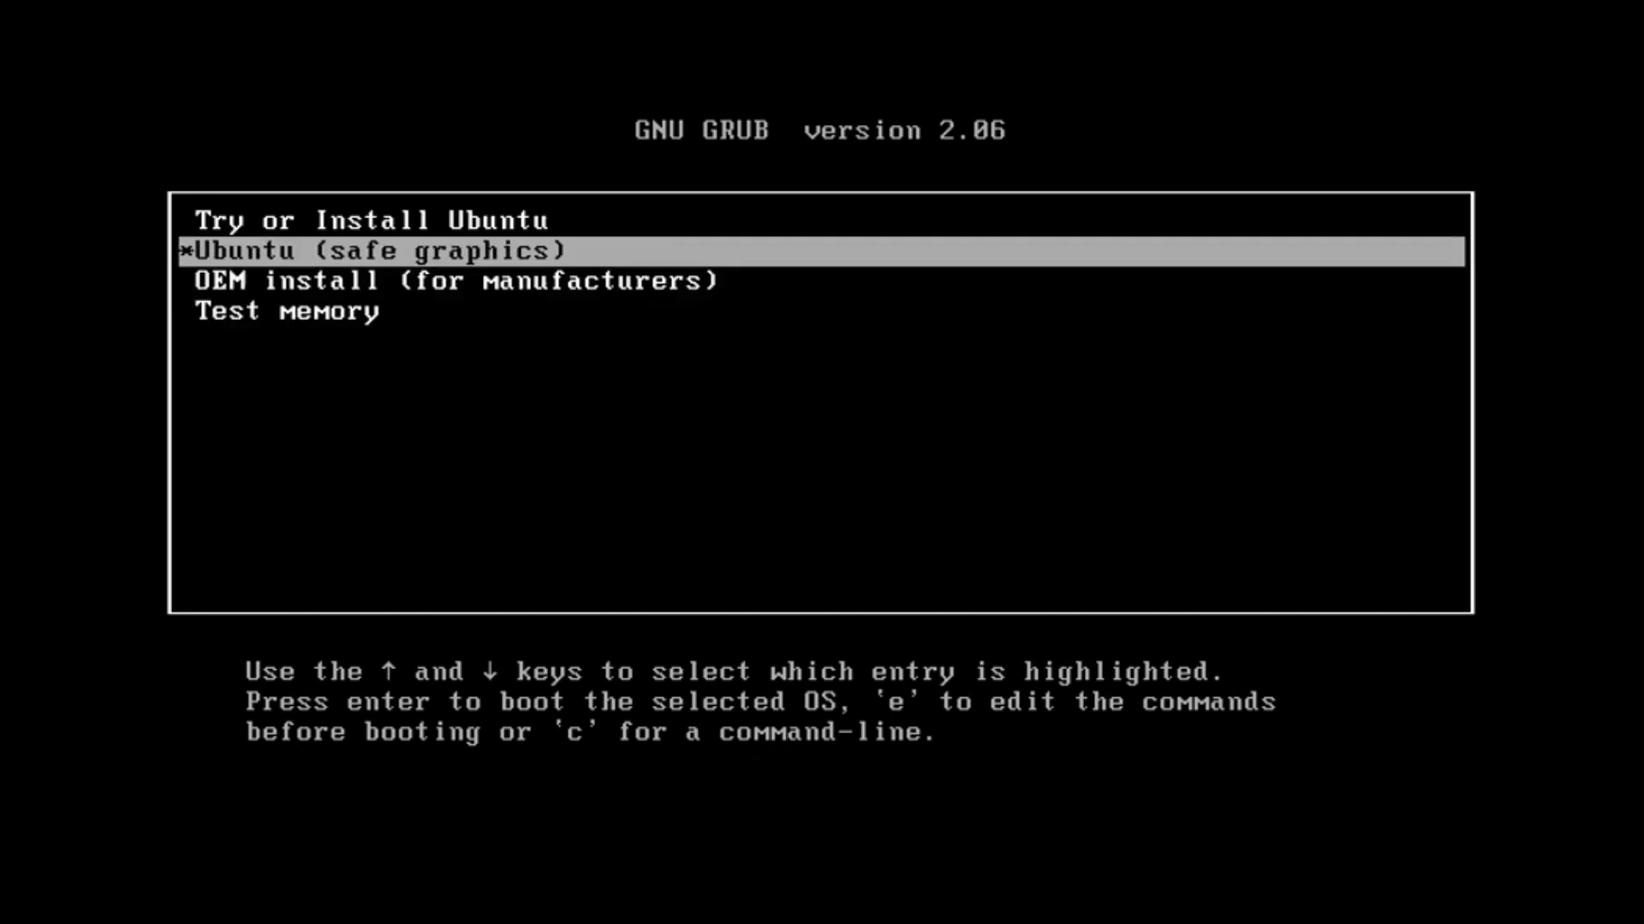
key(Up)
key(Return)
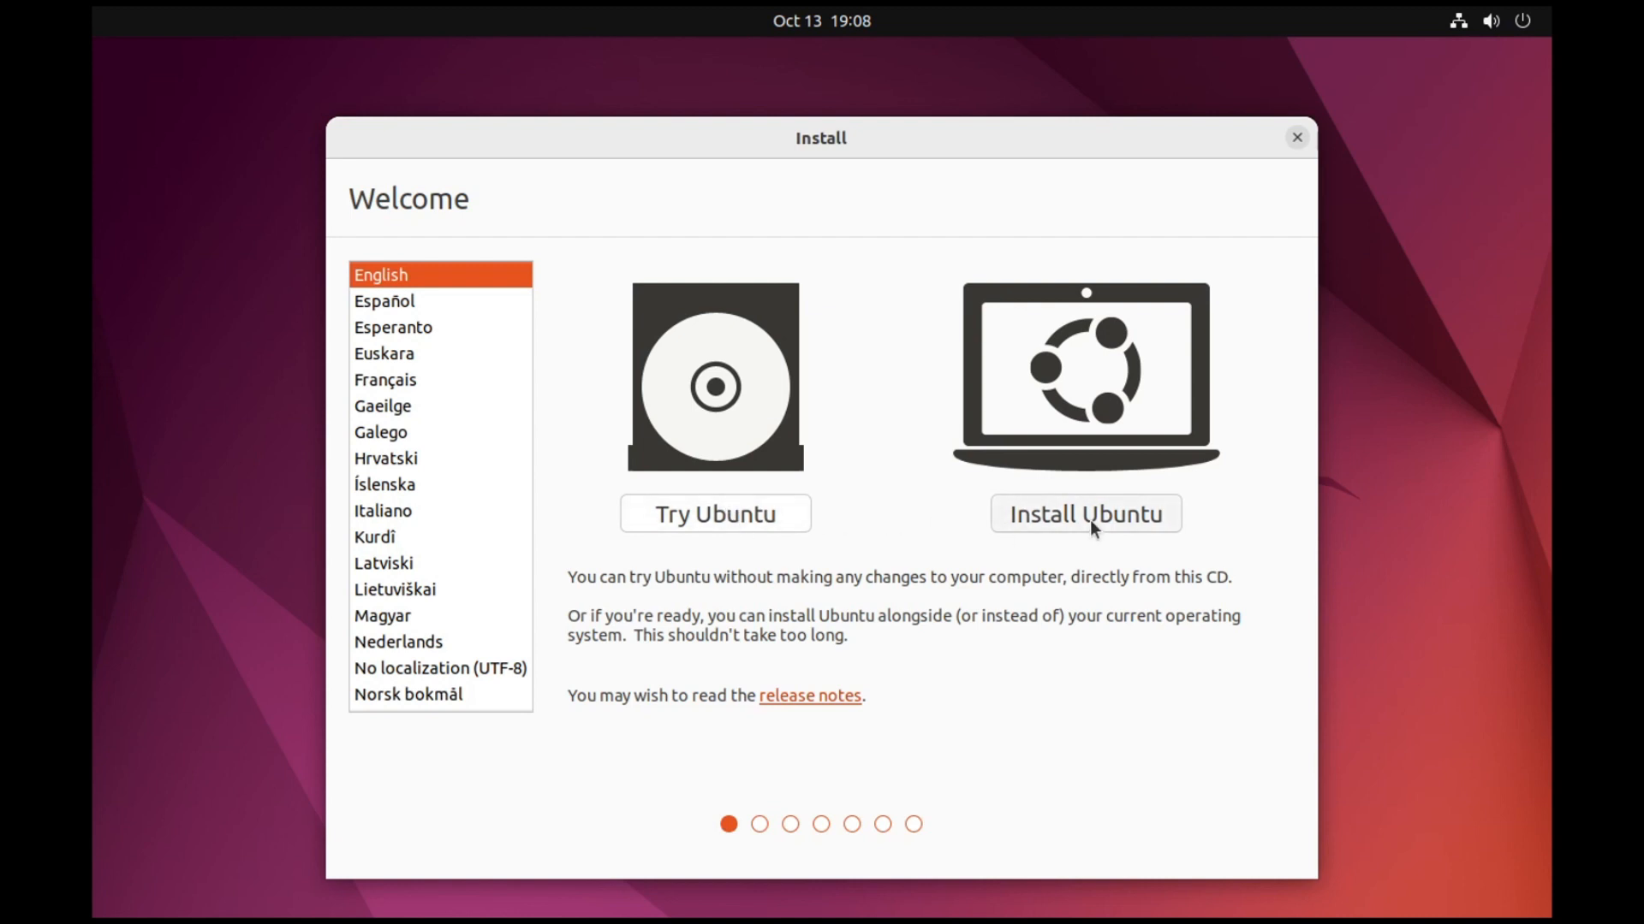
- Check the wired network connection in the system status menu before installing
click(1524, 24)
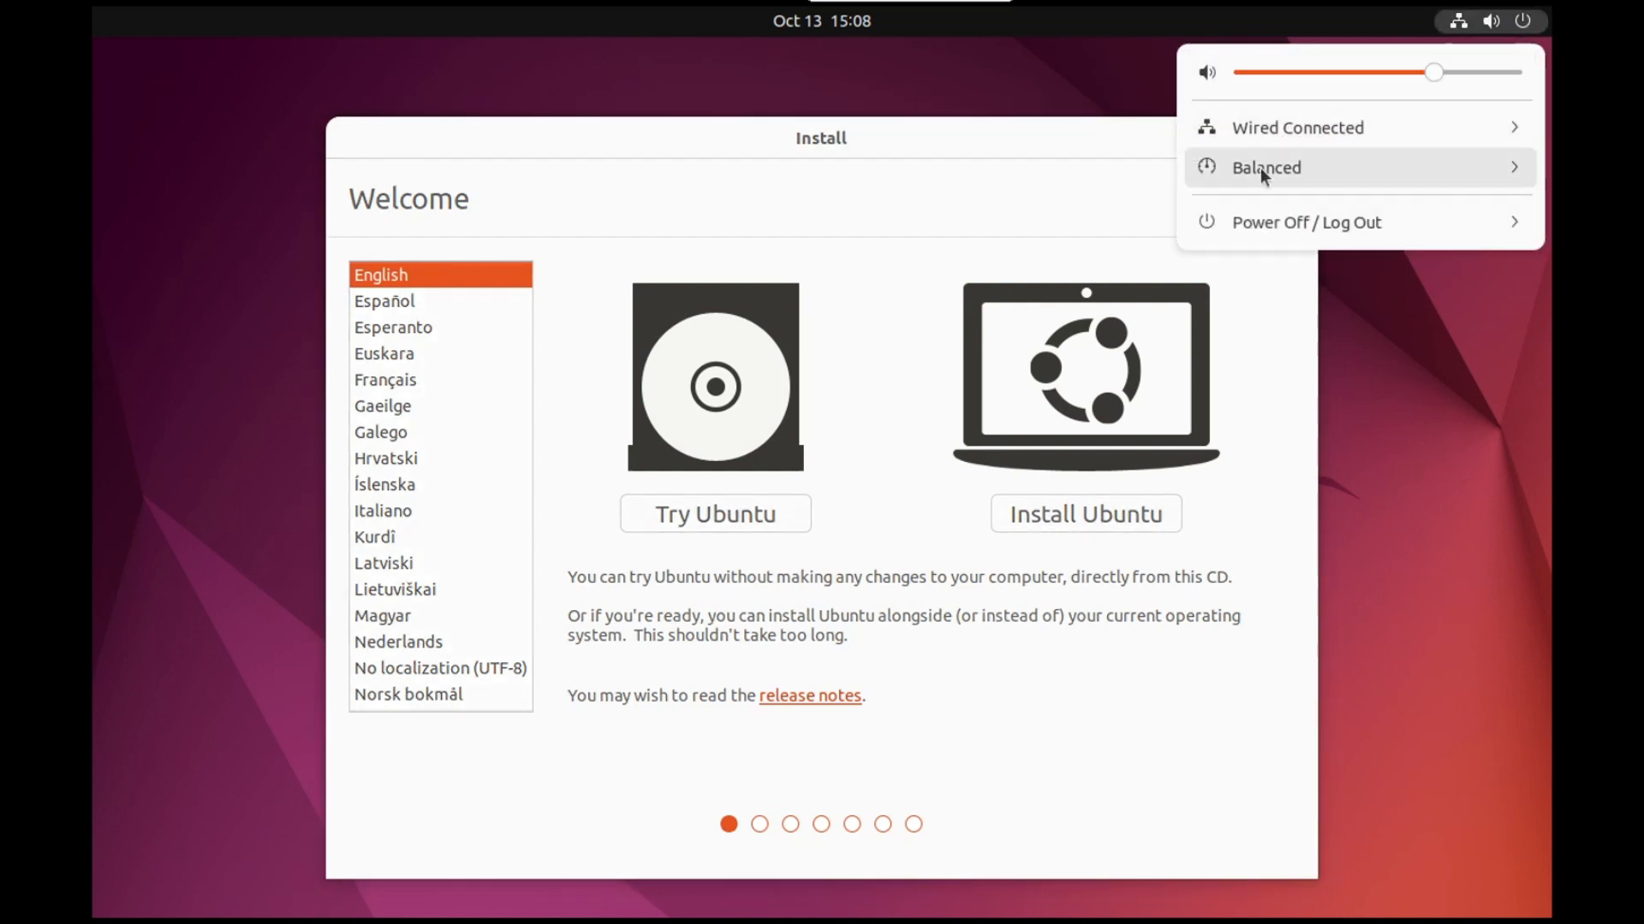
click(1289, 128)
click(1112, 296)
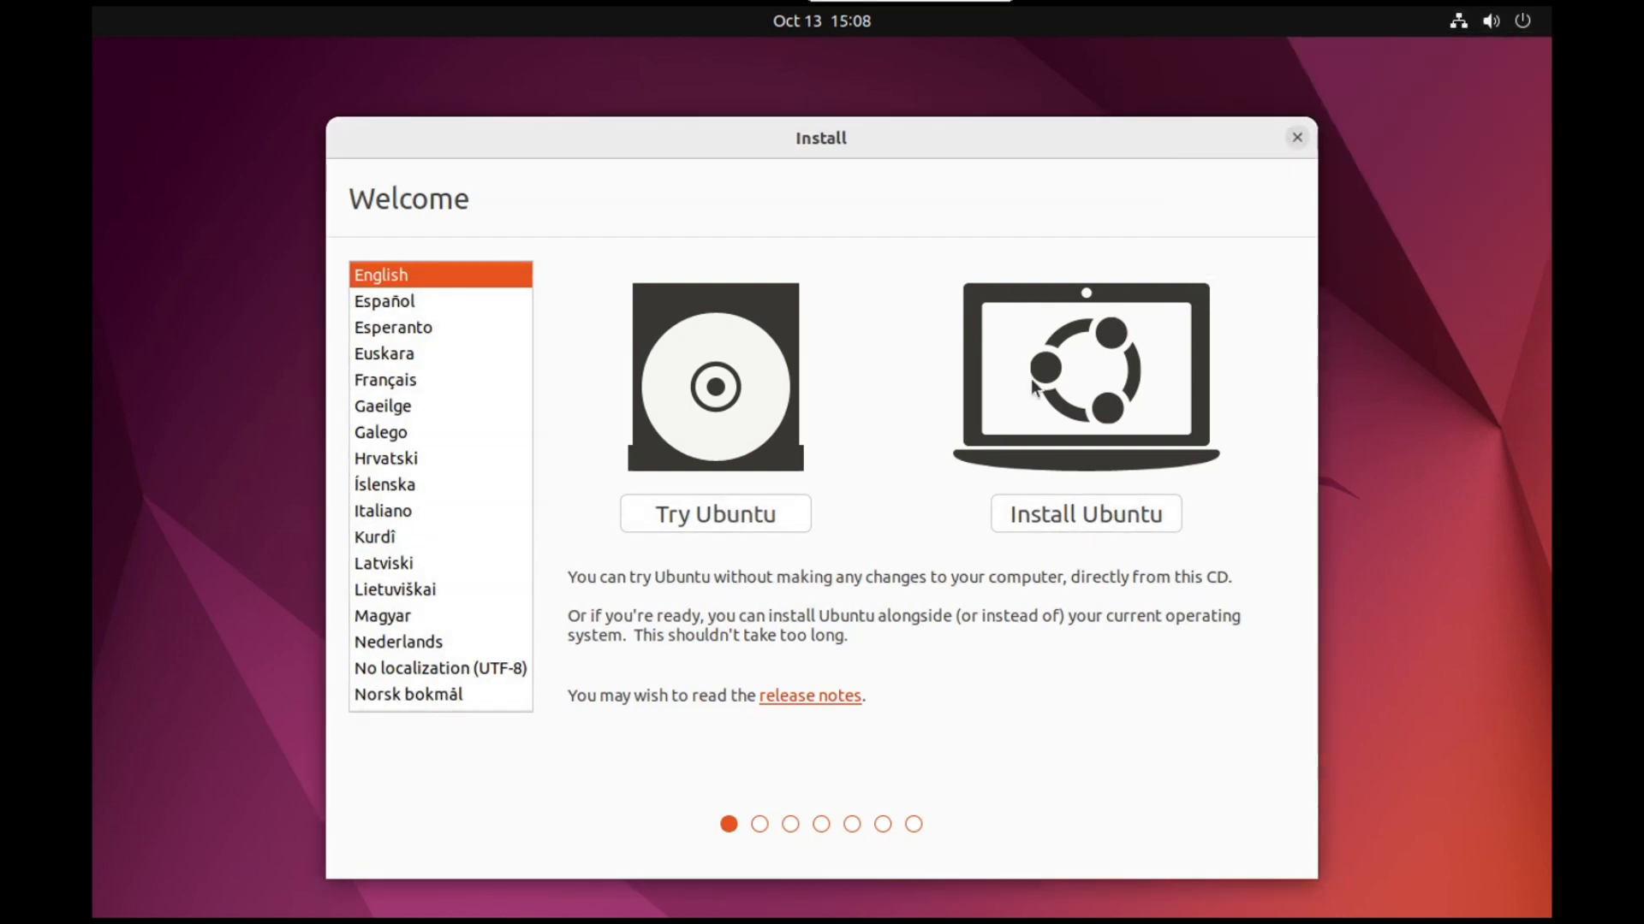
- Begin the Ubuntu installation, test the English (US) keyboard layout with "Subscribe To Olmink!" and accept the layout
click(1101, 524)
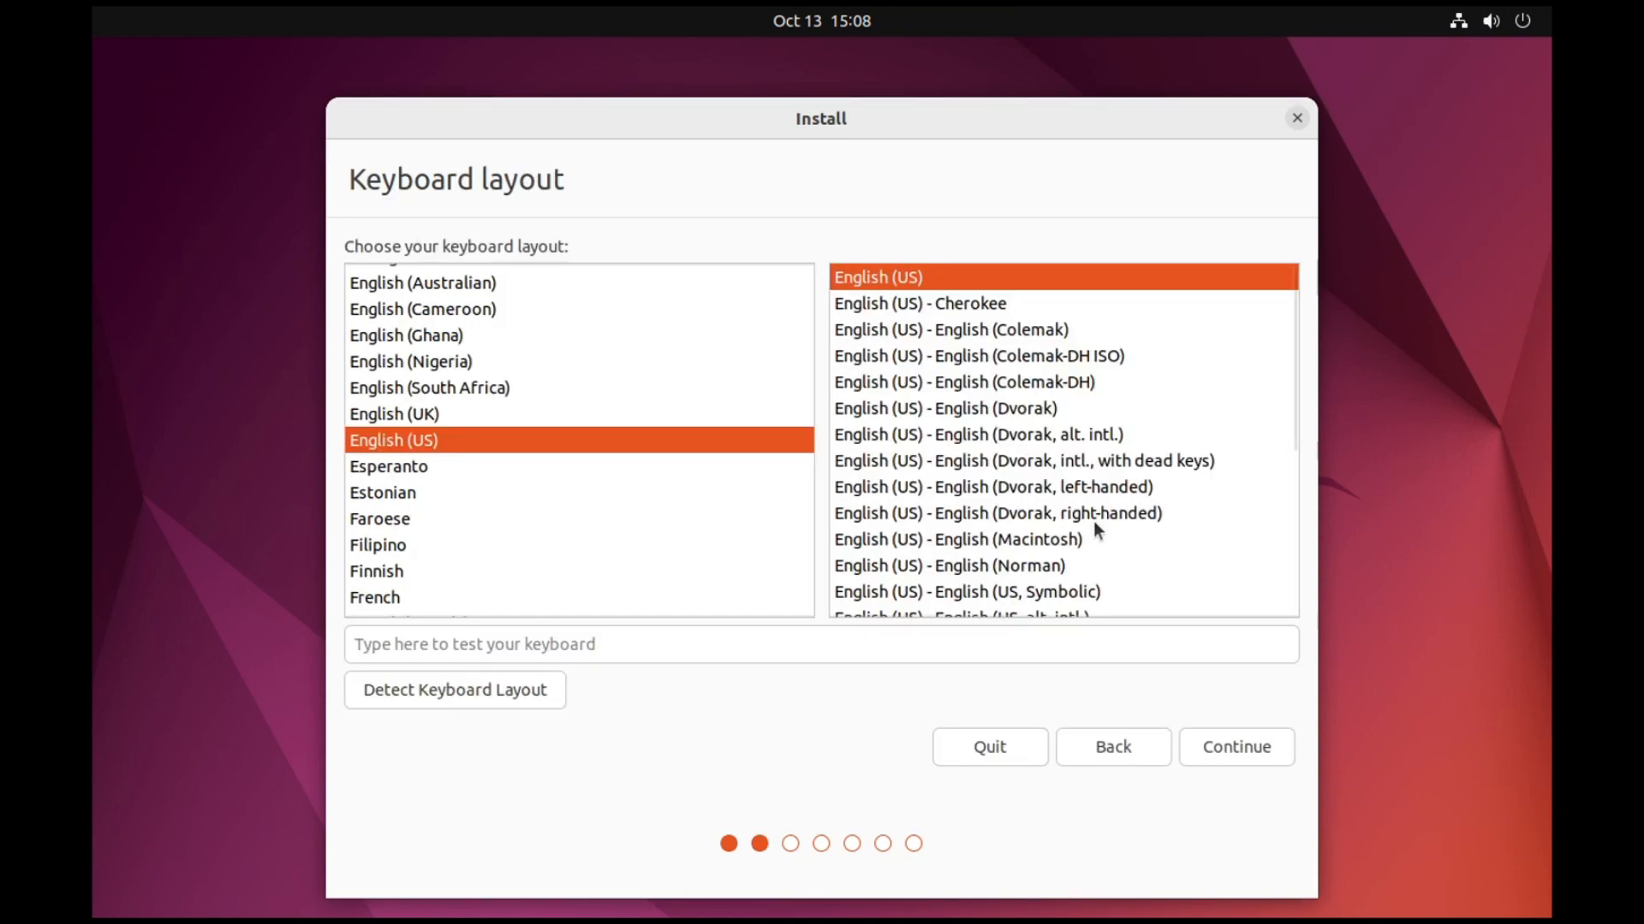
click(513, 641)
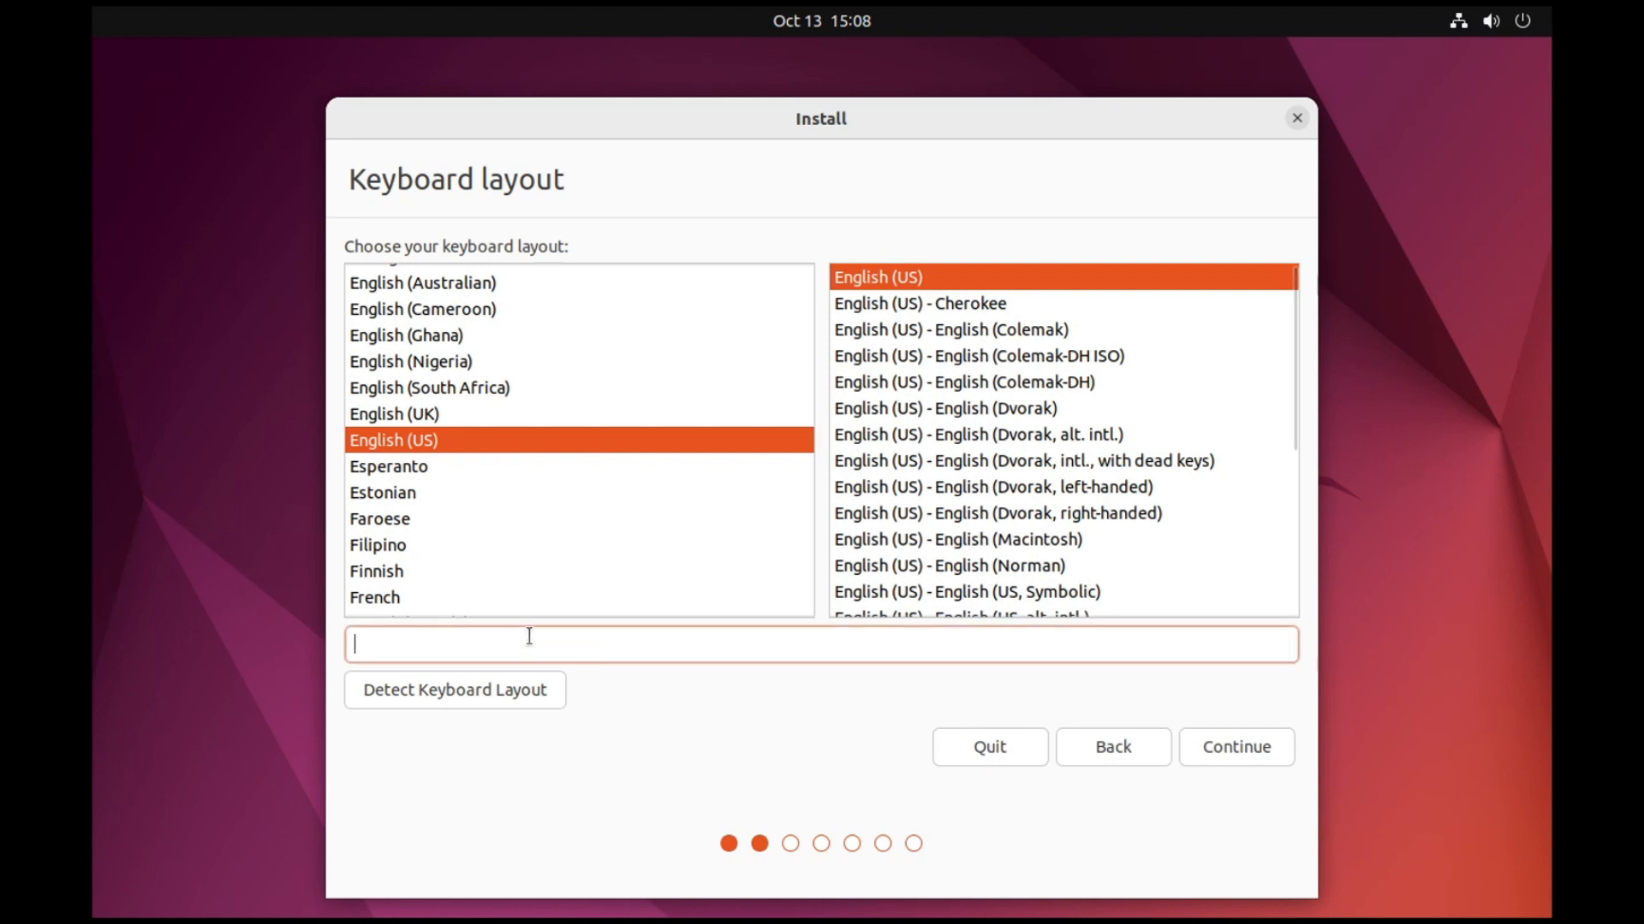
text(Subscribe To Olmink)
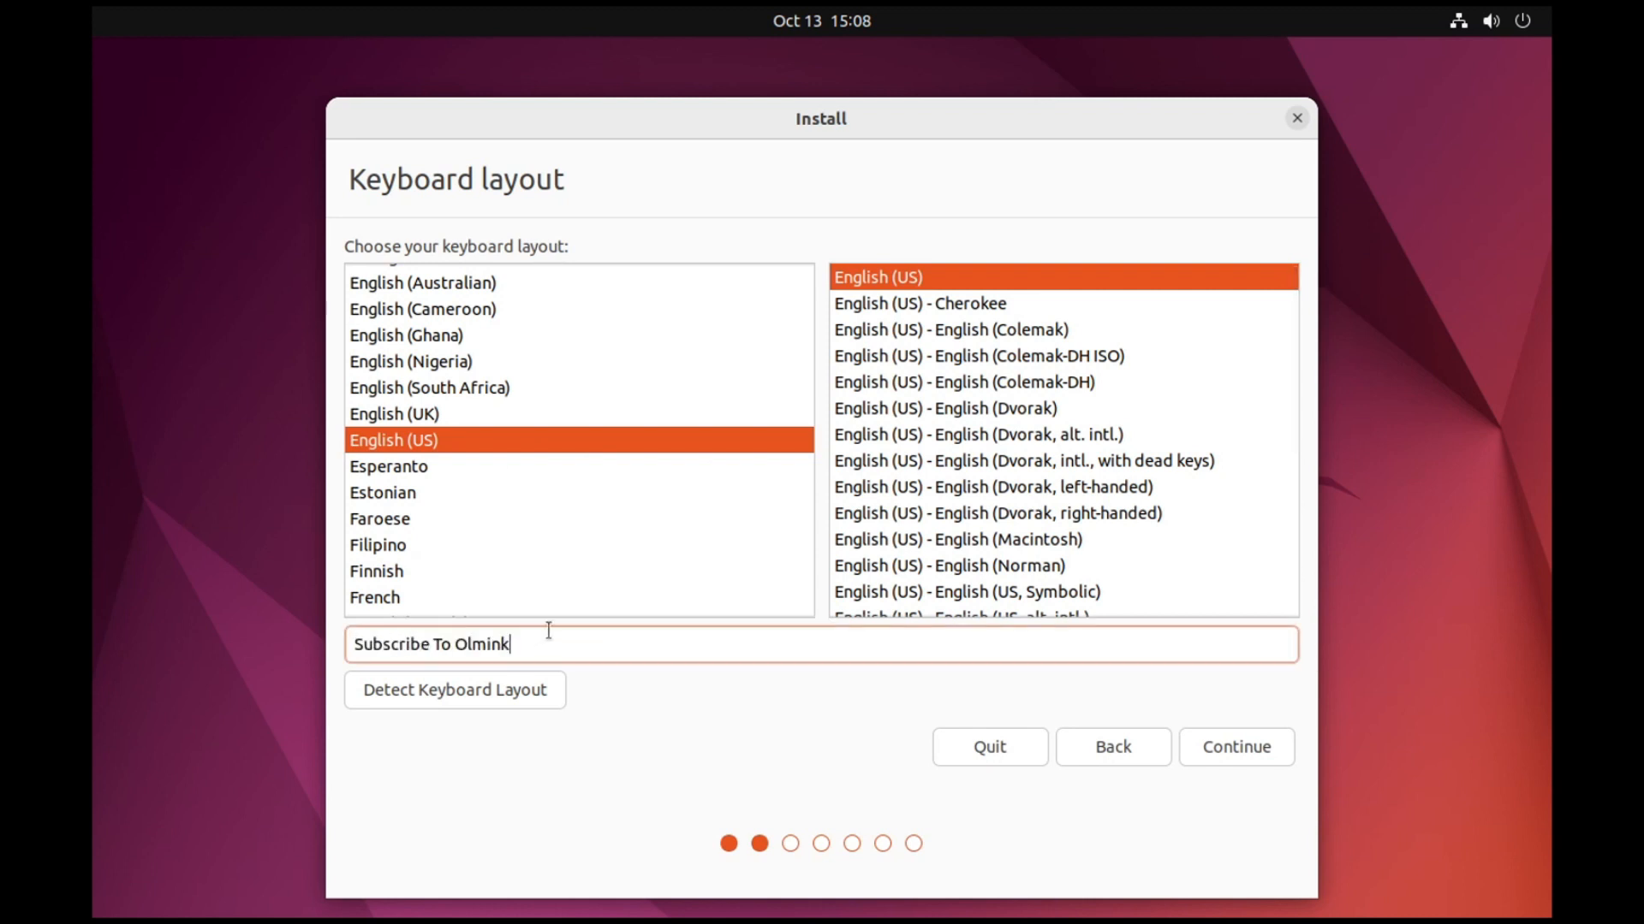
text(!)
click(1236, 750)
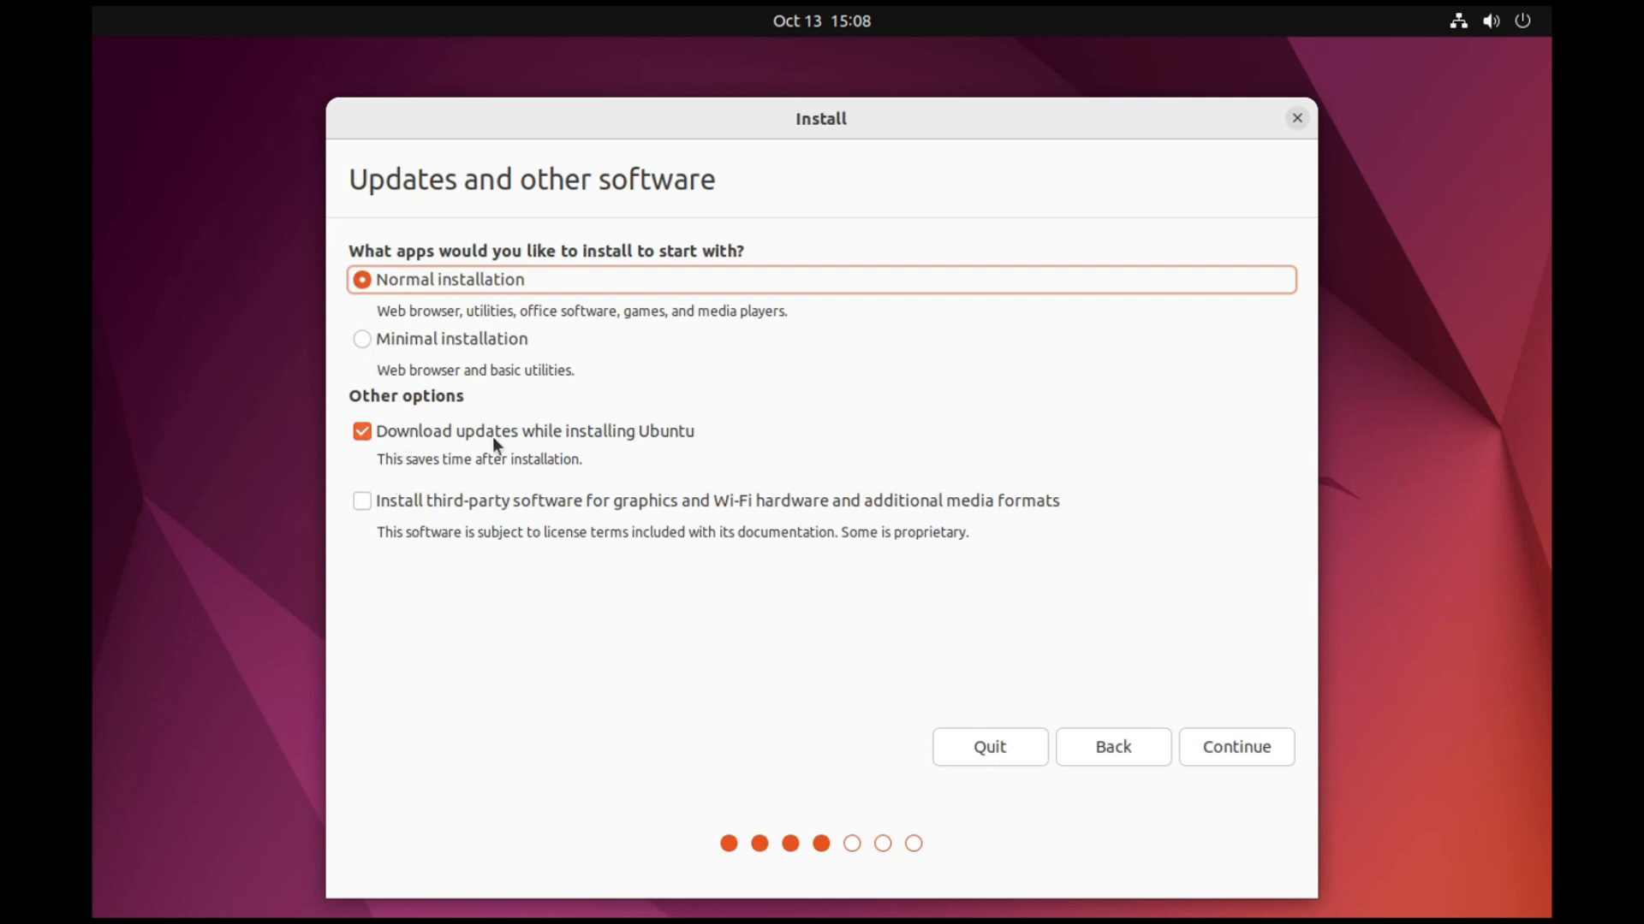
- Enable third-party software for graphics, Wi-Fi hardware and media formats, and proceed with the normal installation
click(998, 503)
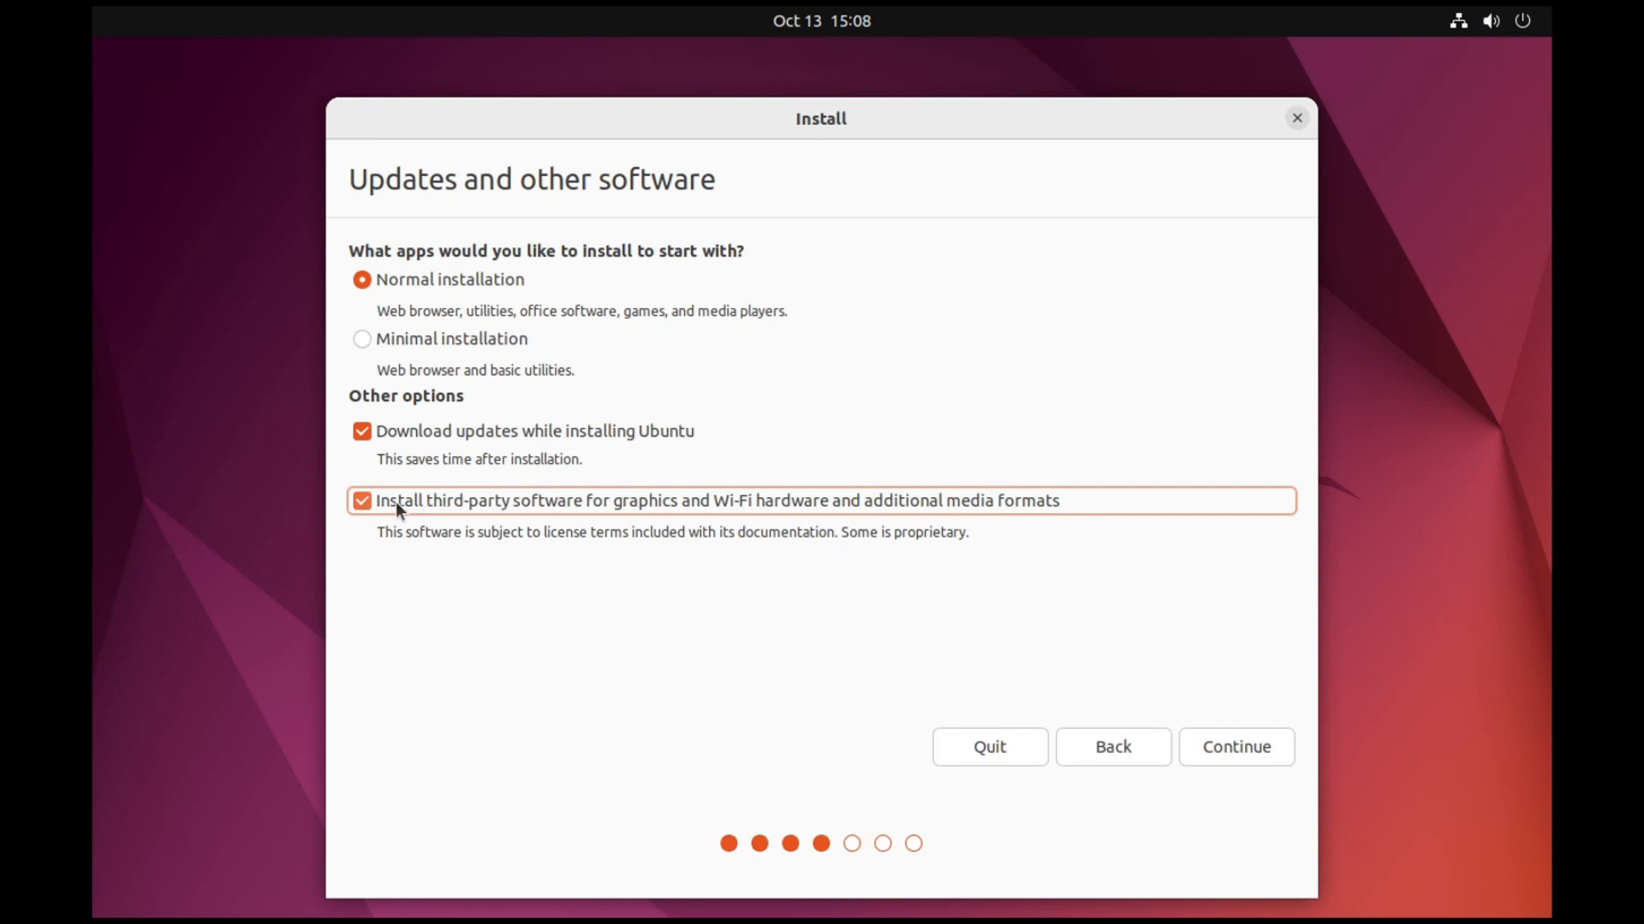
click(1243, 745)
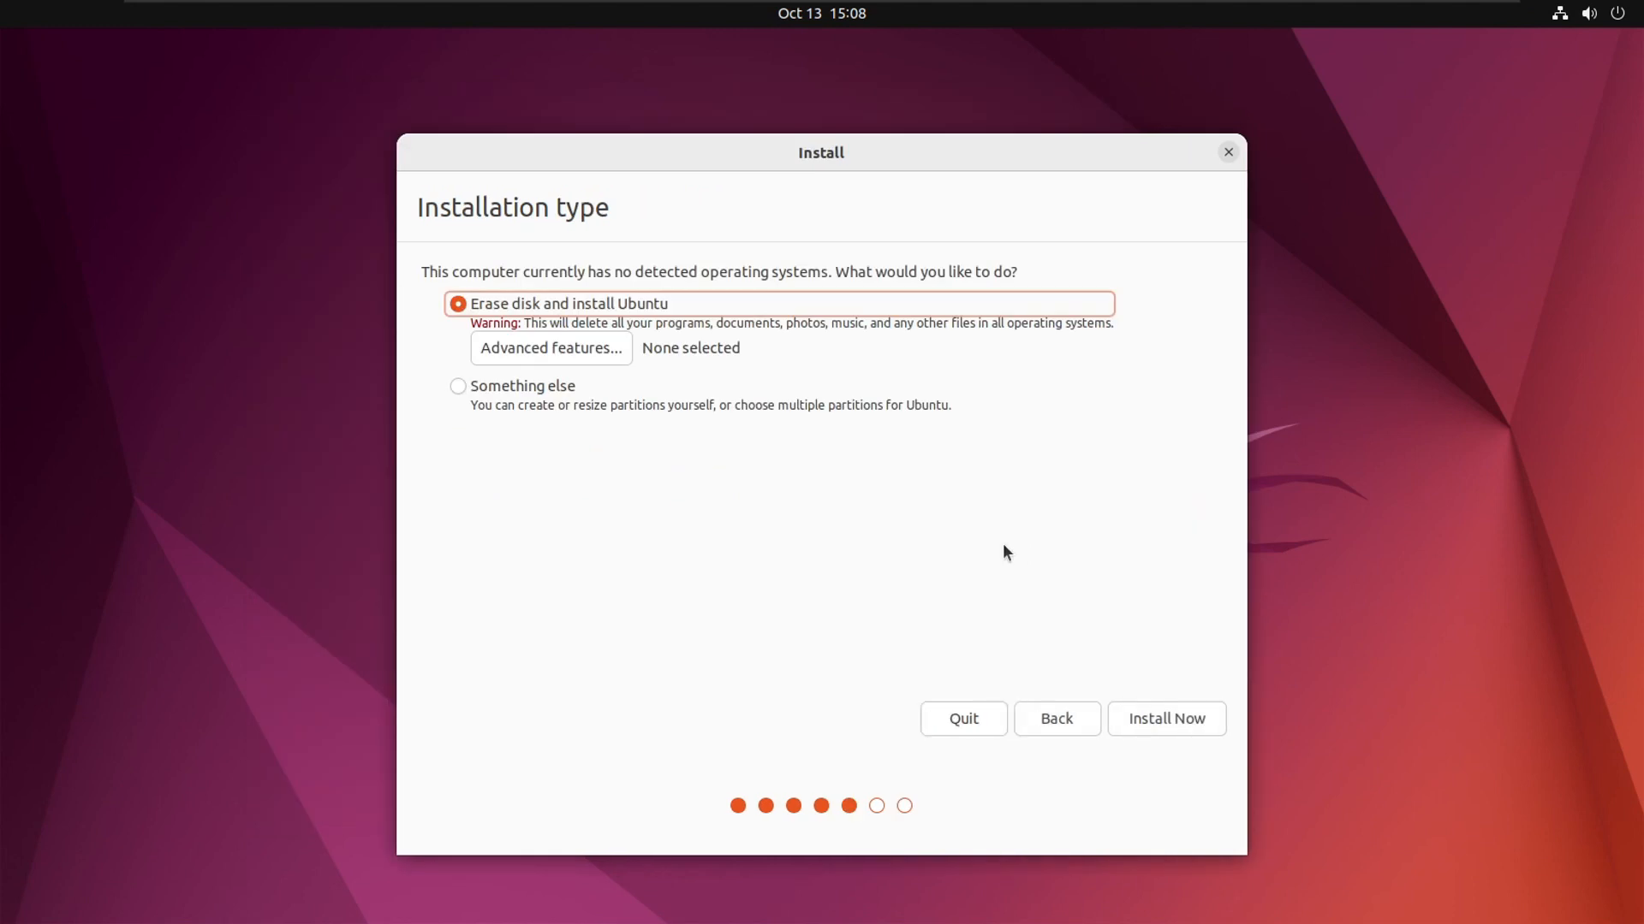
- Choose to erase the disk and install Ubuntu with no advanced features, and confirm writing the partition changes to the disk
click(545, 350)
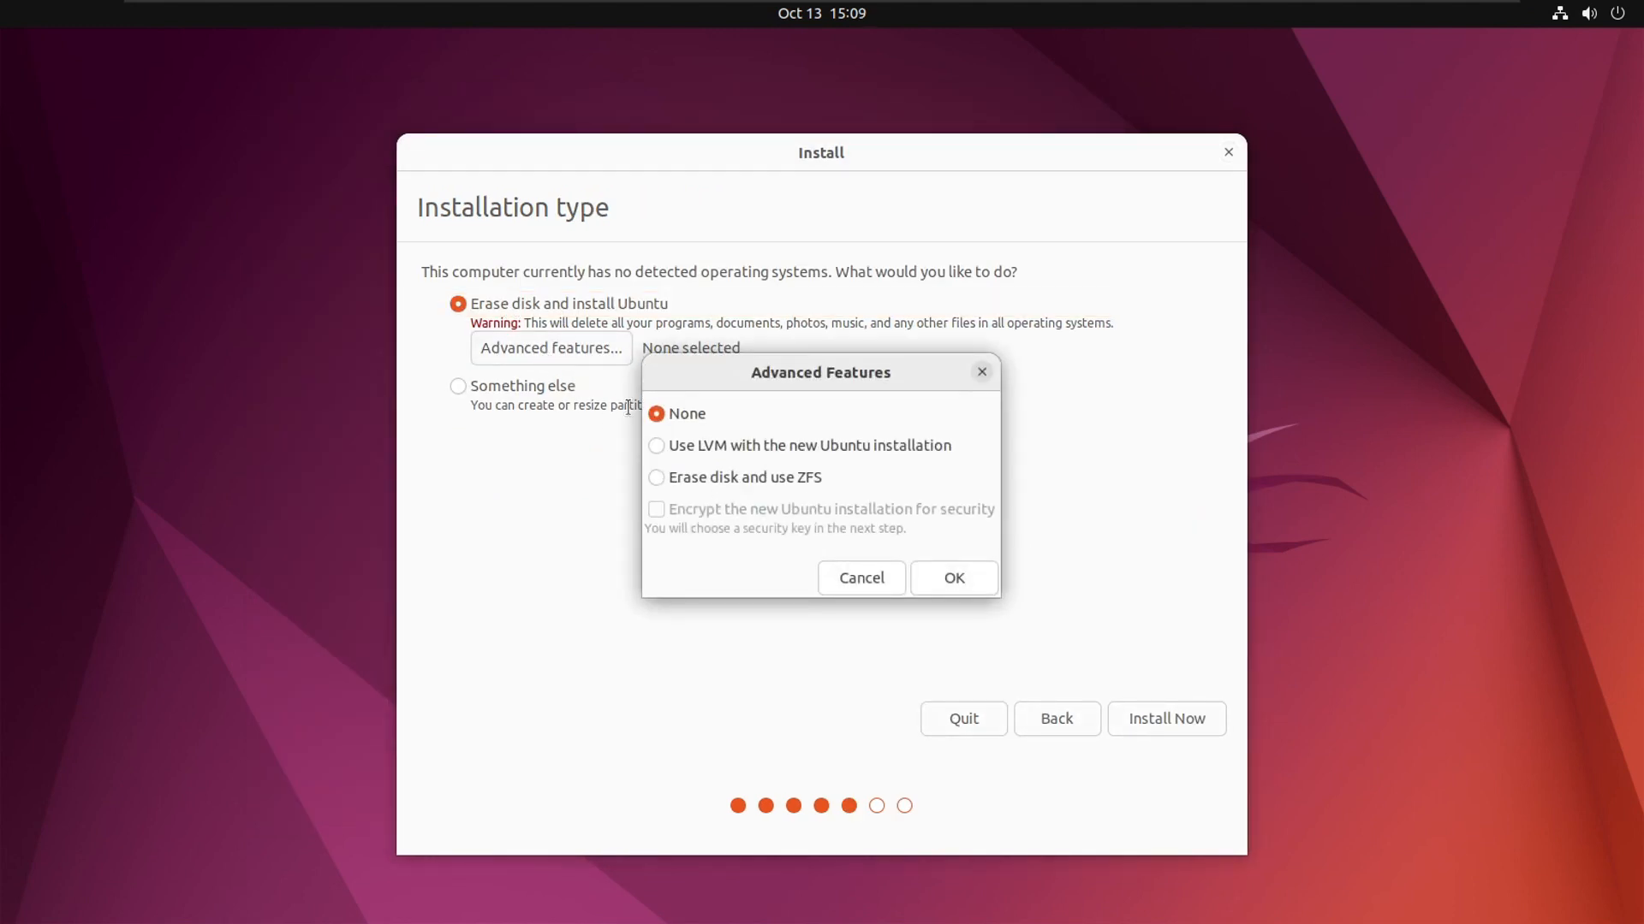
click(954, 579)
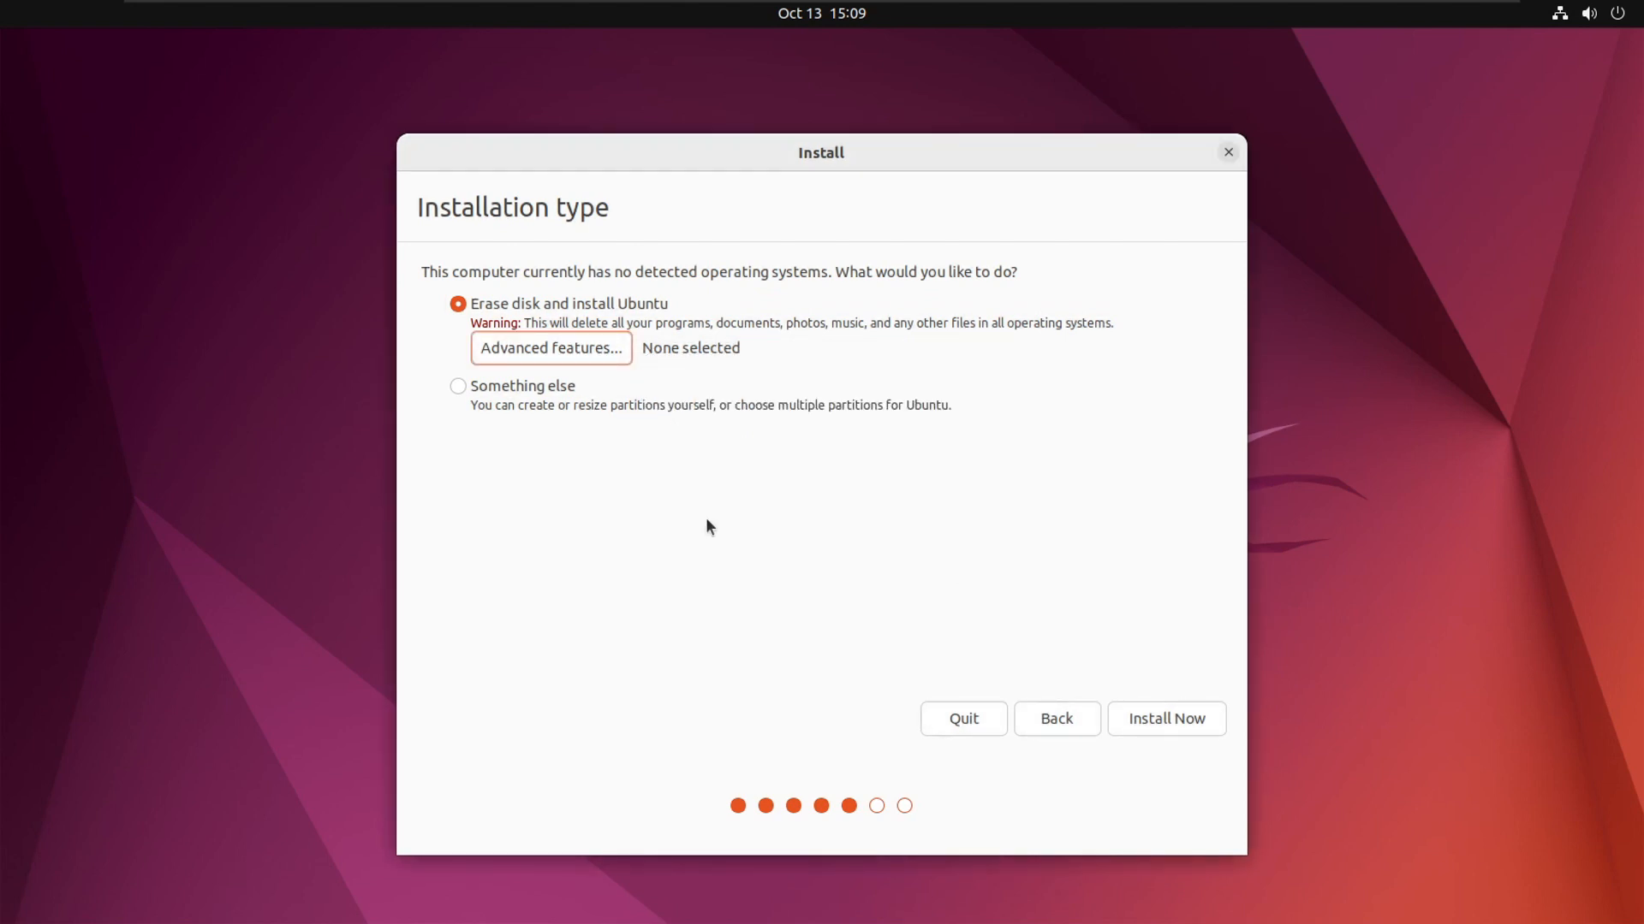
click(1171, 716)
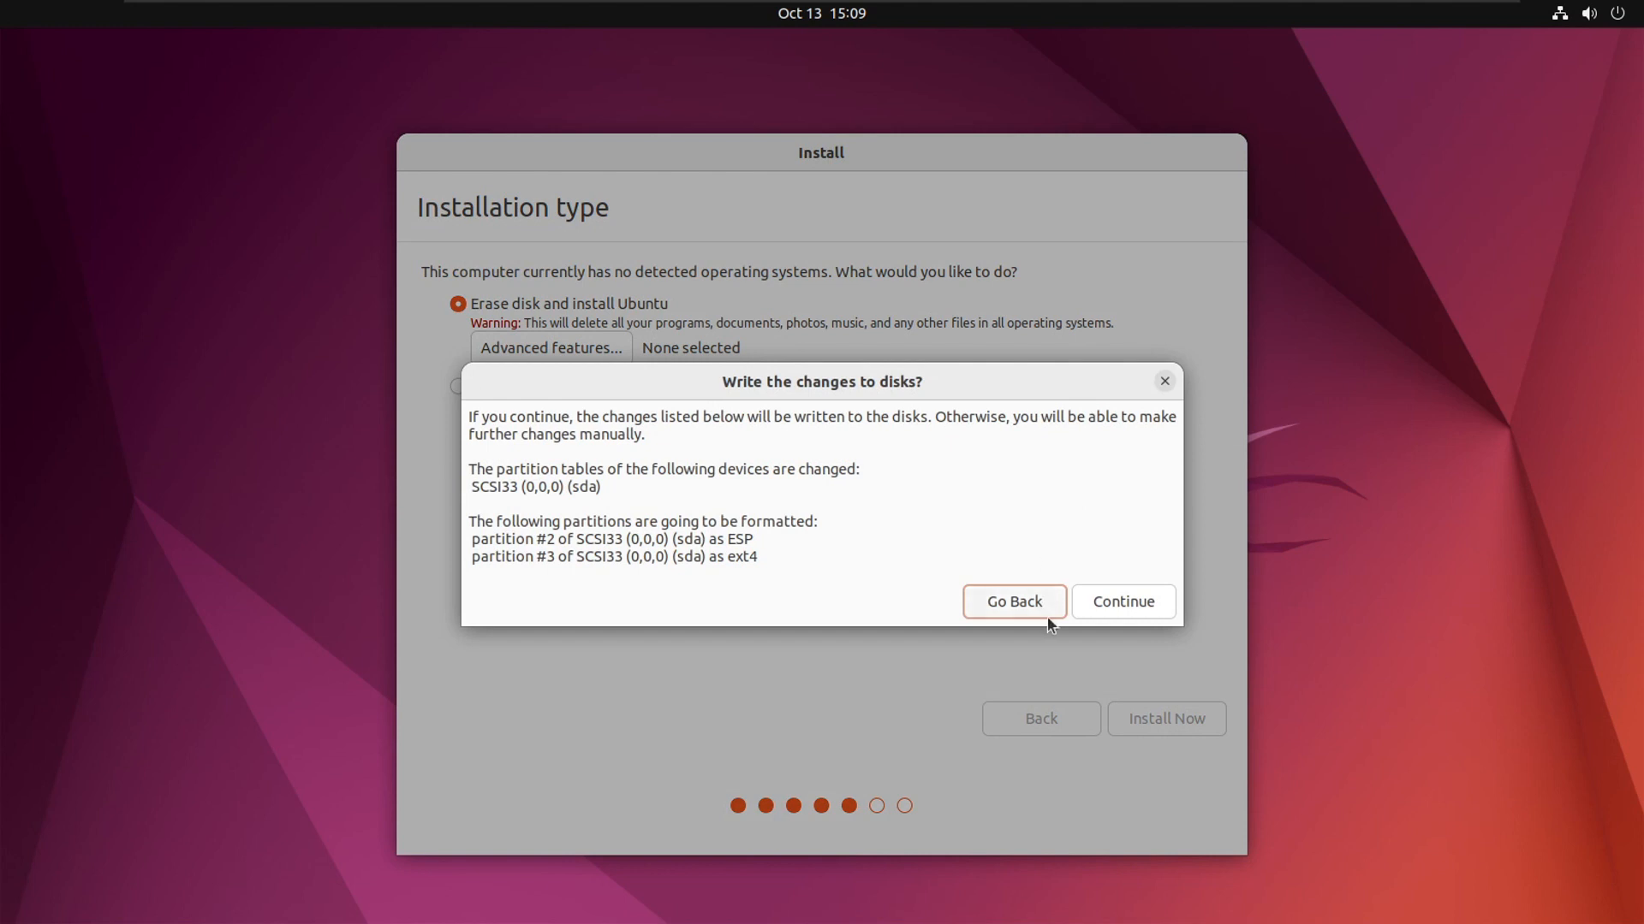
click(1128, 571)
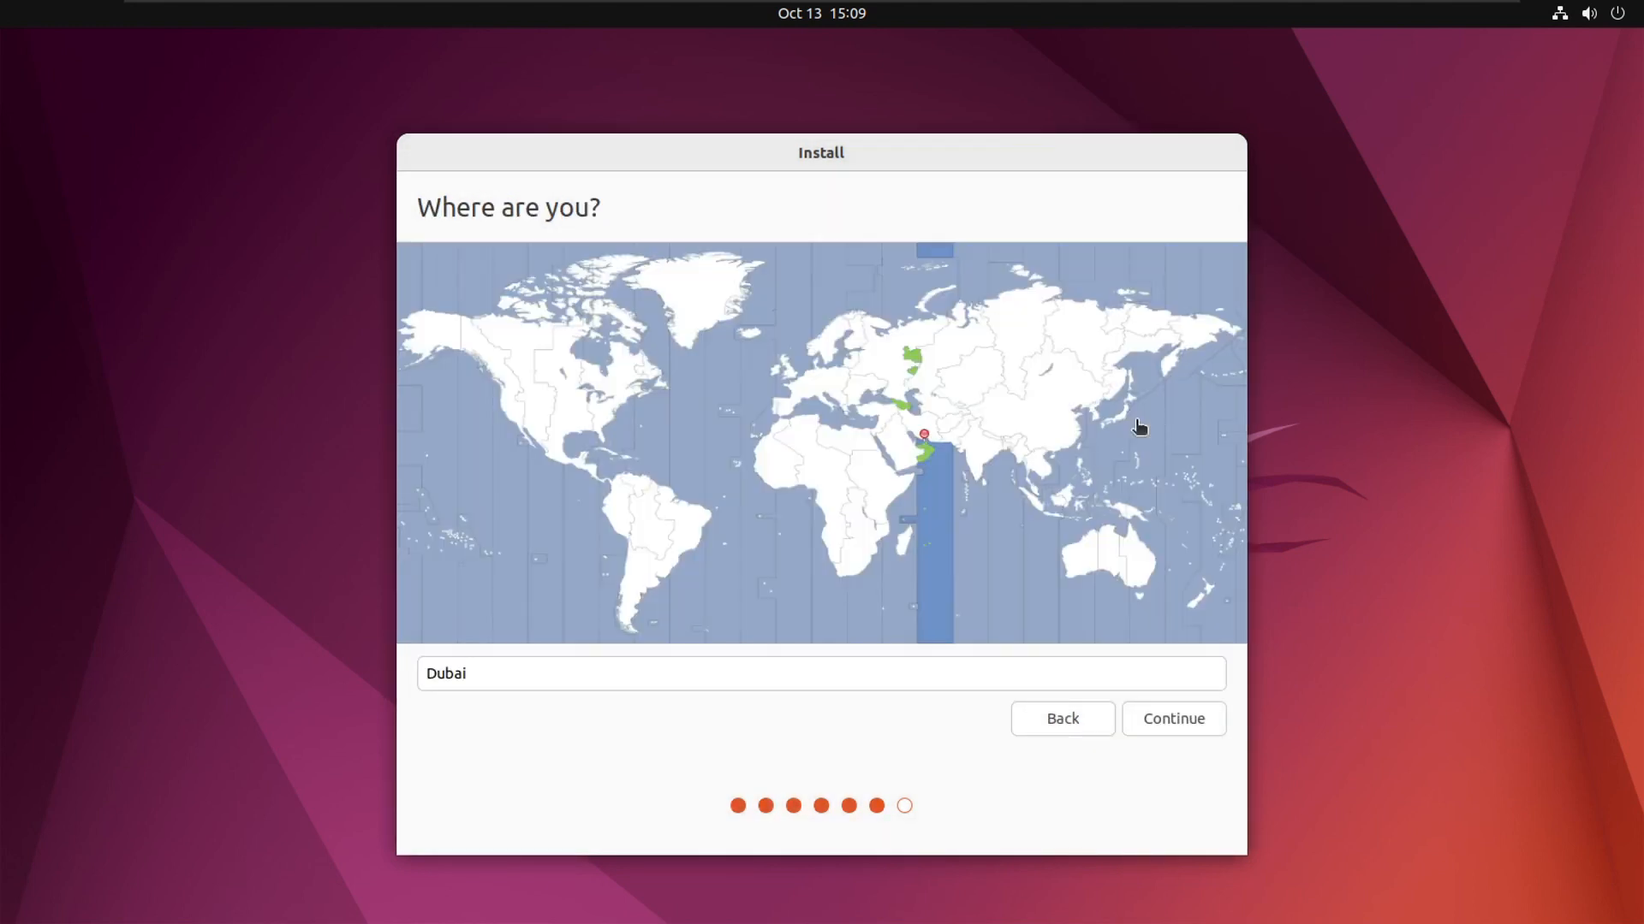
- Accept Dubai as the location and set up the account with the user's name, computer name Olmink-VM and the account password
click(1176, 726)
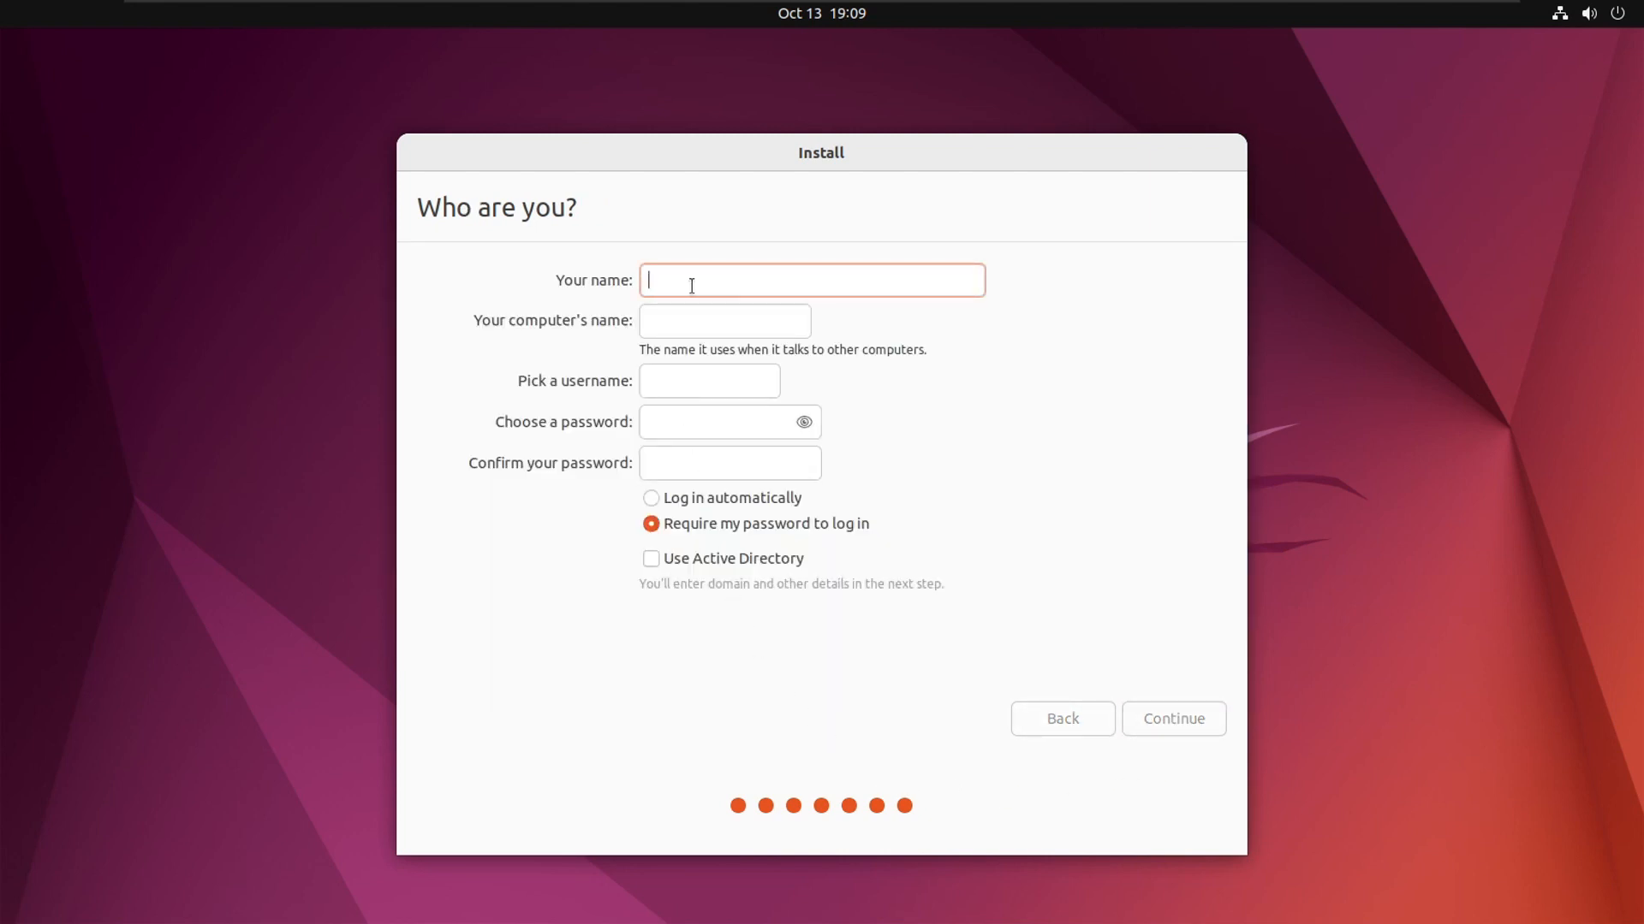
text(Olmink)
key(Tab)
text(Olmink-VM)
key(Tab)
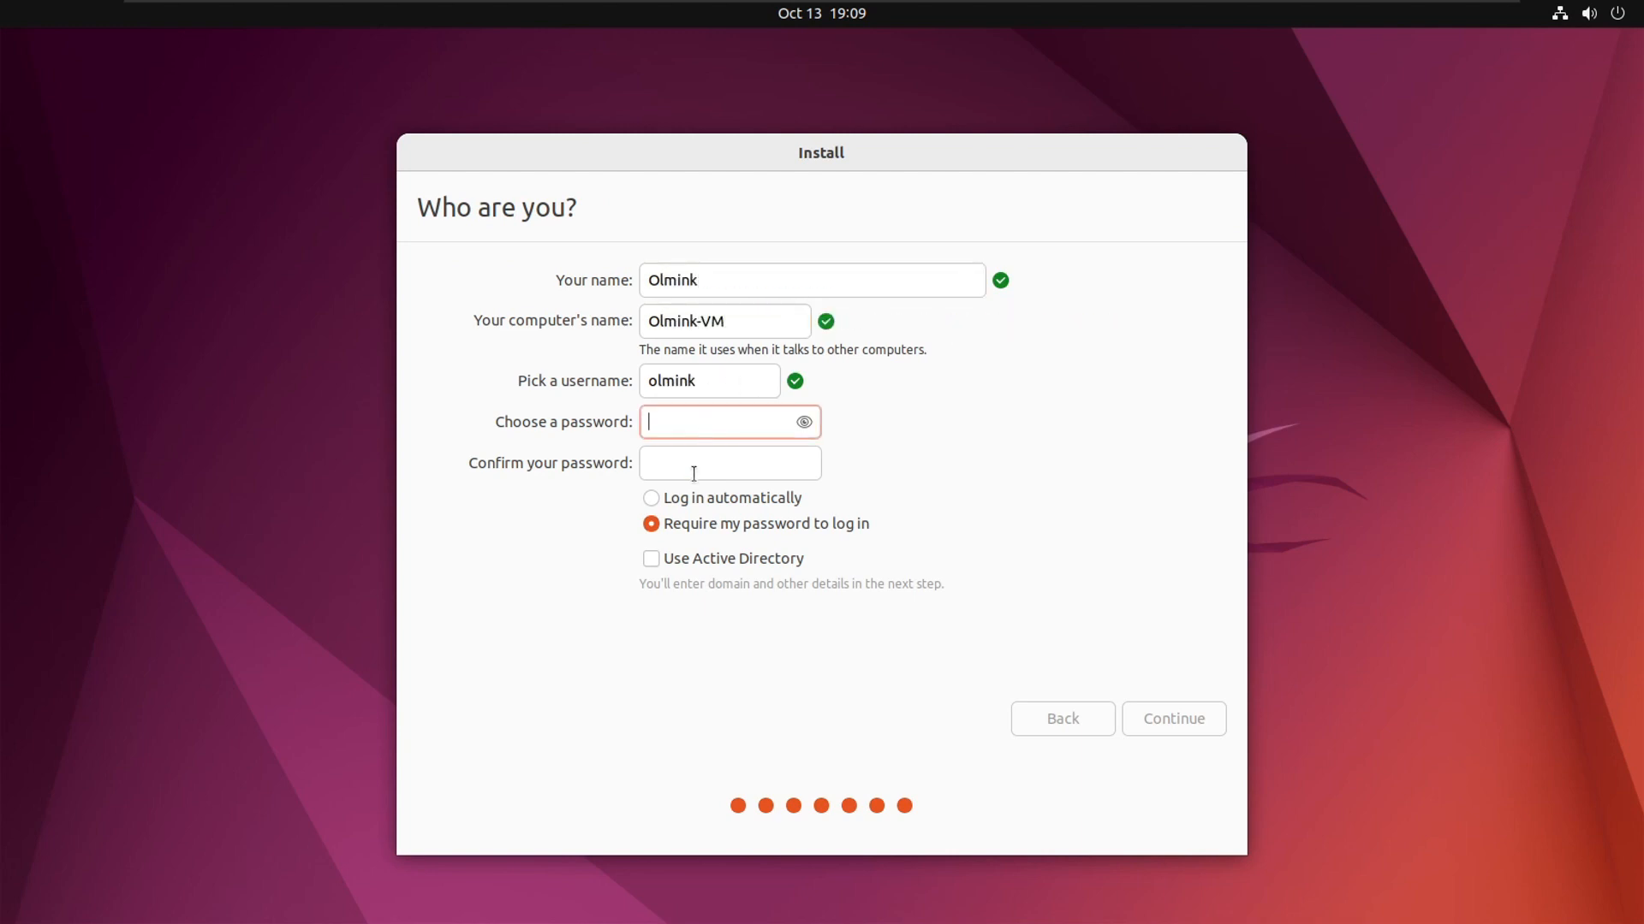
text(1)
key(Tab)
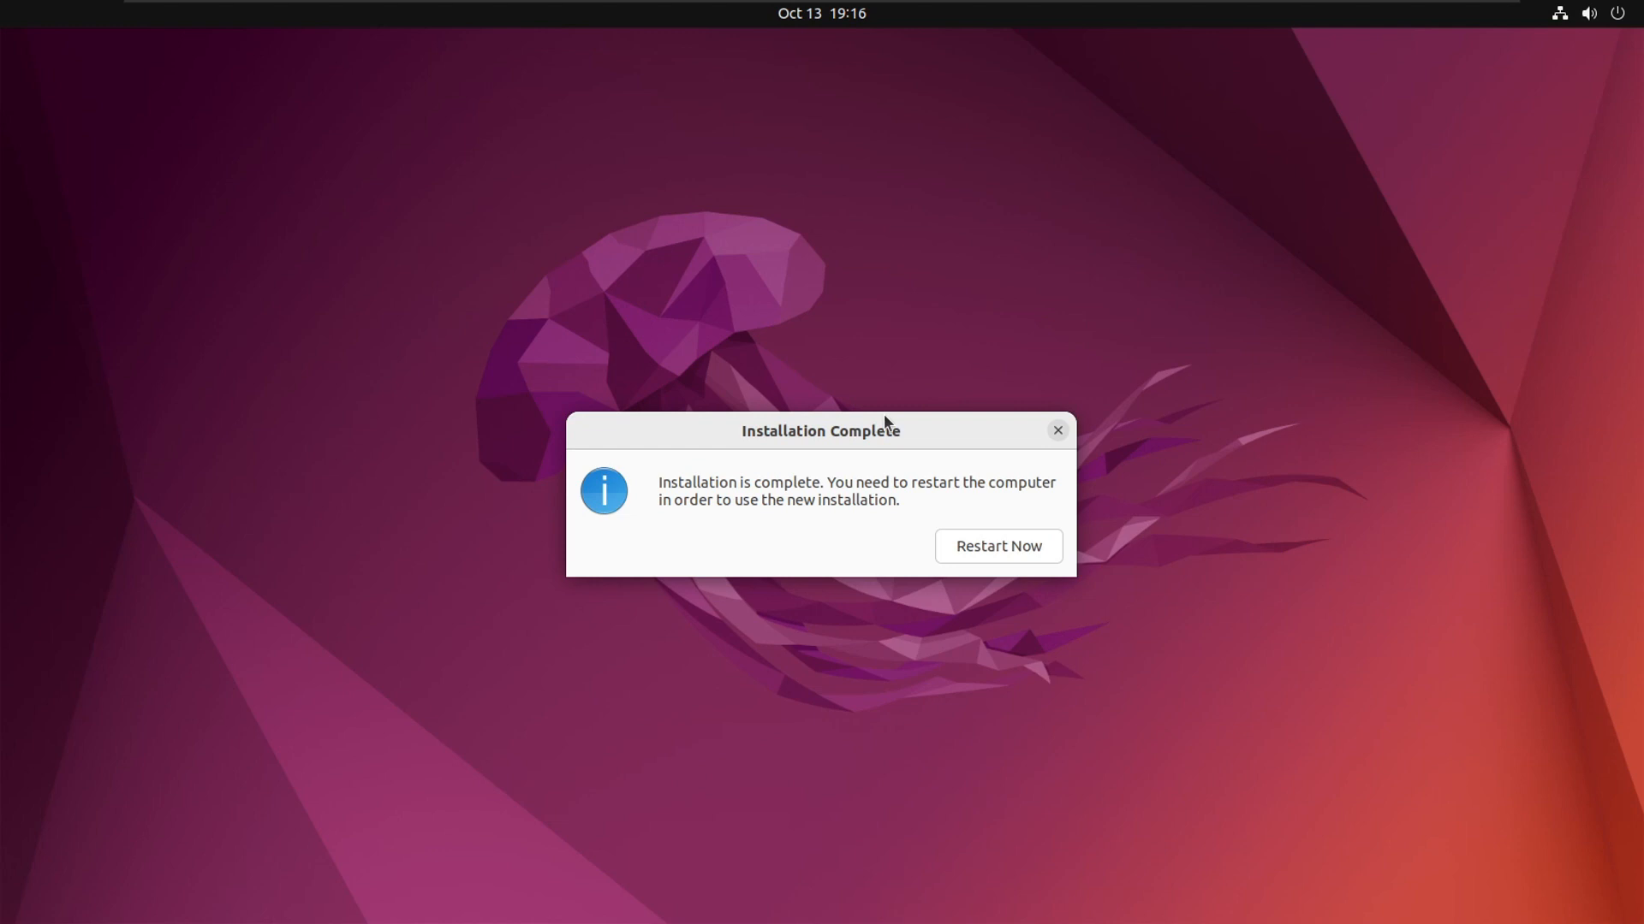
- Restart the computer into the new Ubuntu installation and get past the welcome window without connecting online accounts
drag(778, 431, 893, 228)
click(1086, 364)
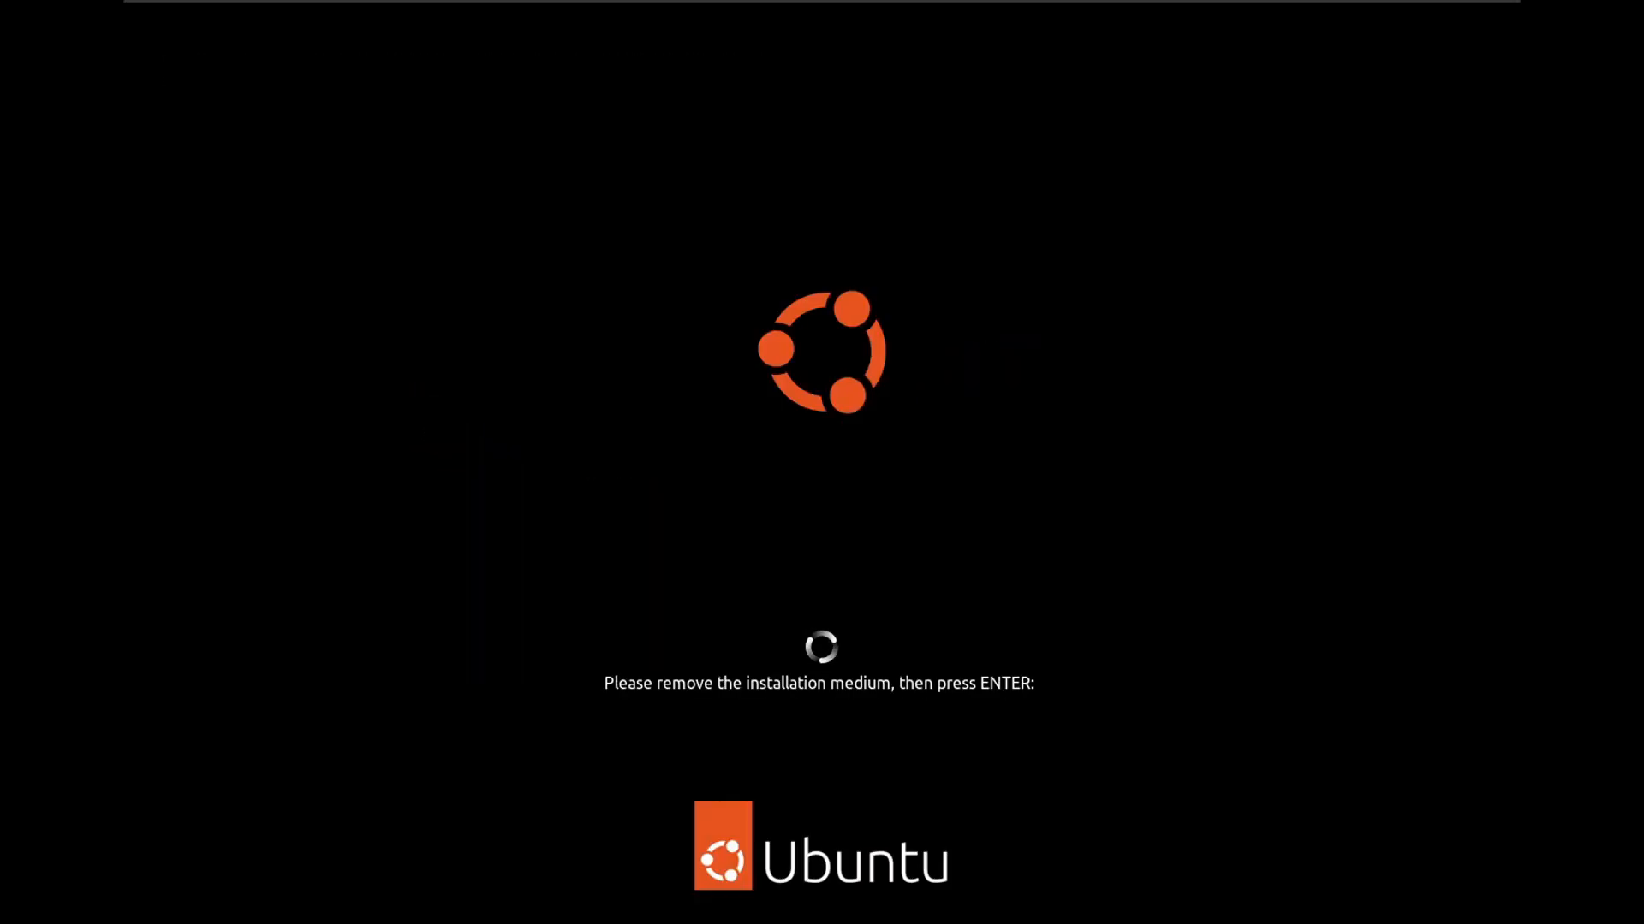
key(Return)
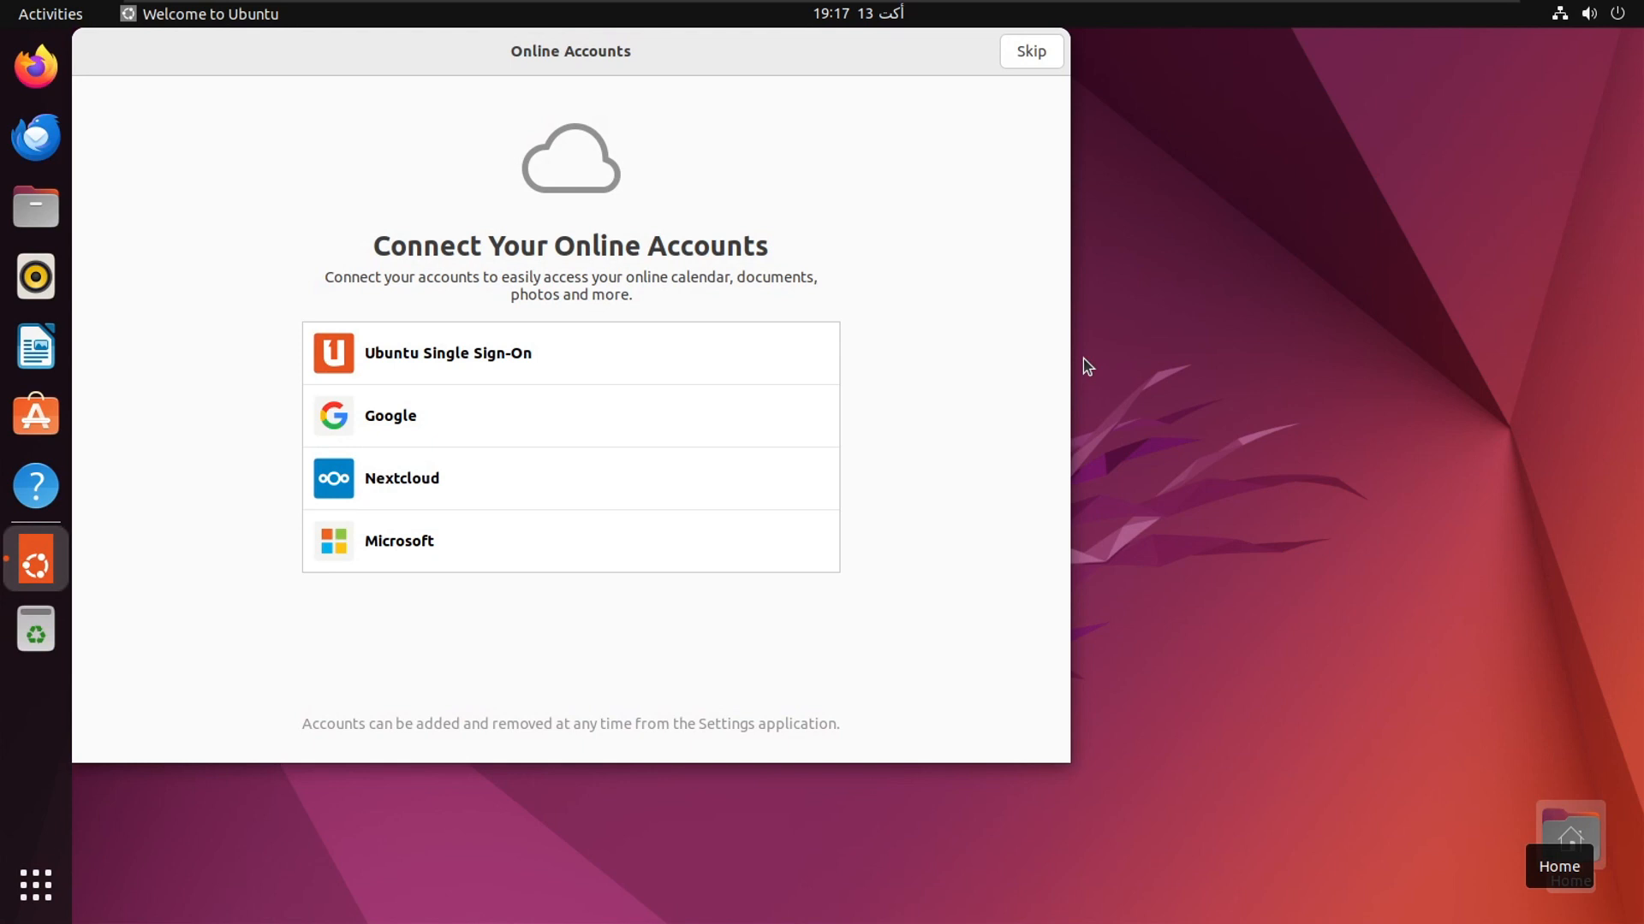
drag(710, 91, 887, 107)
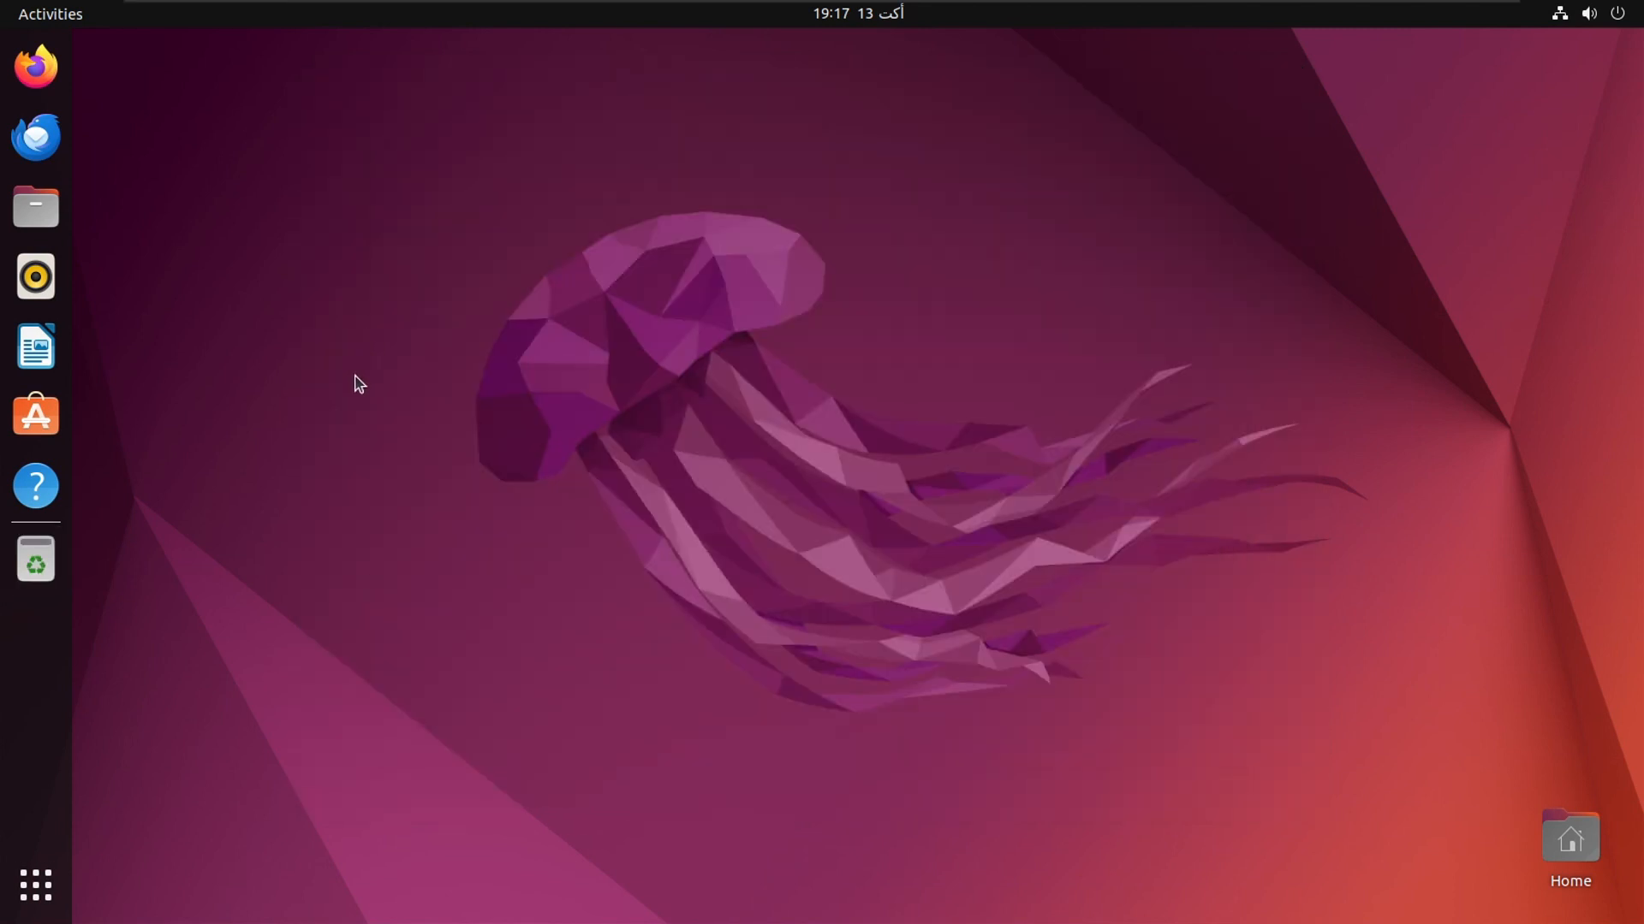
- Open the system settings and set the desktop background to the purple-to-orange wave wallpaper
click(1573, 18)
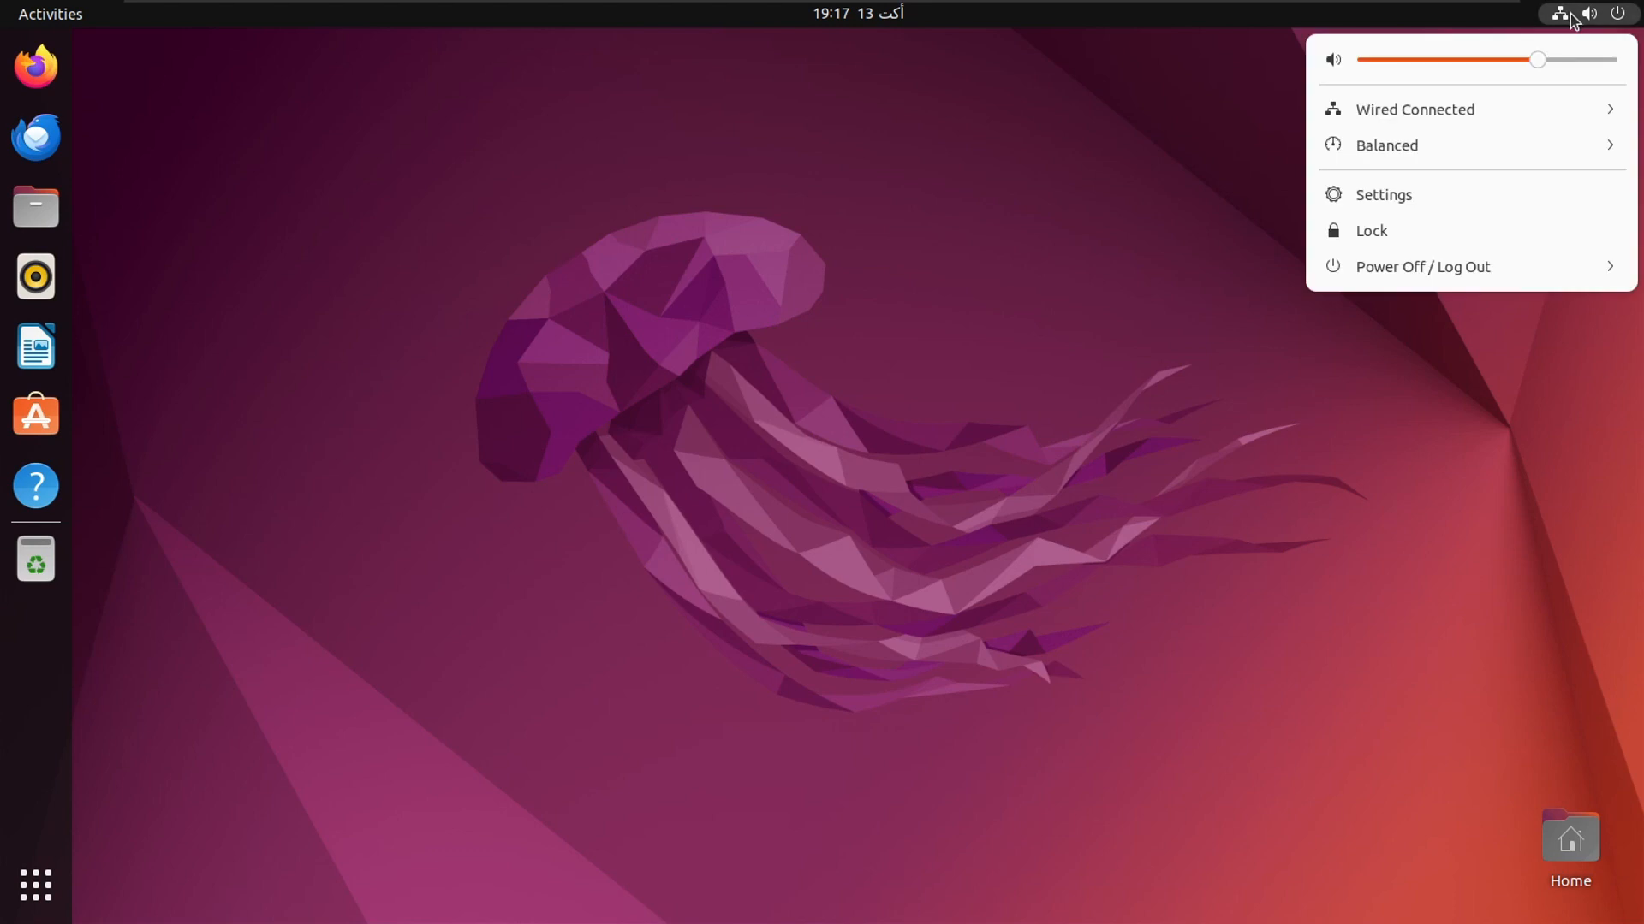
click(1396, 208)
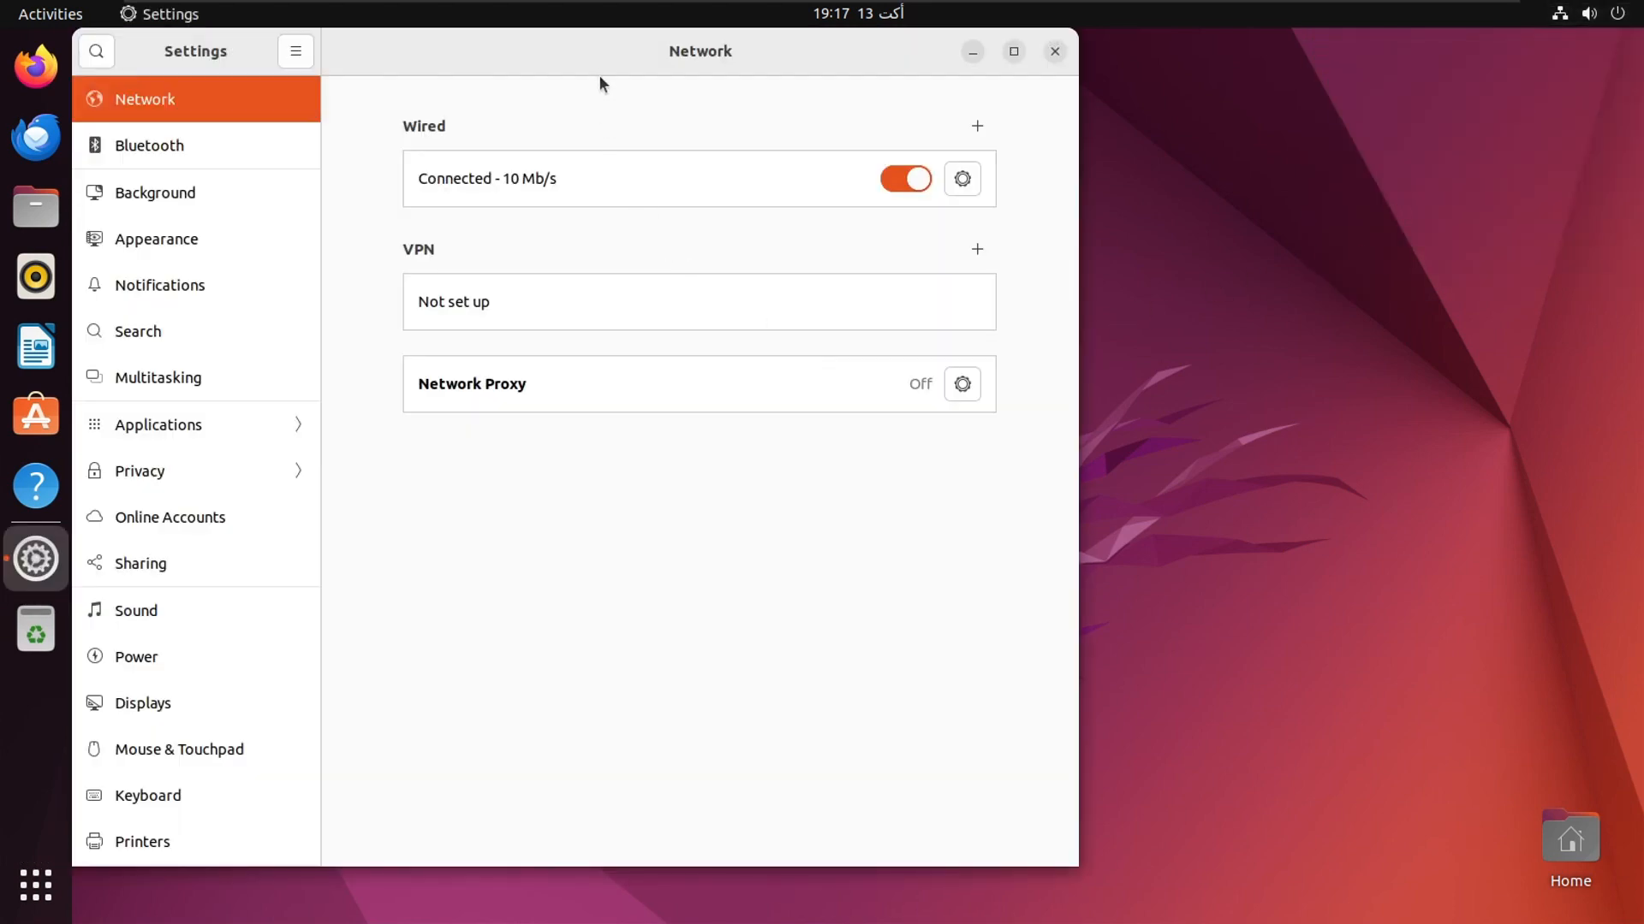
drag(599, 83, 810, 97)
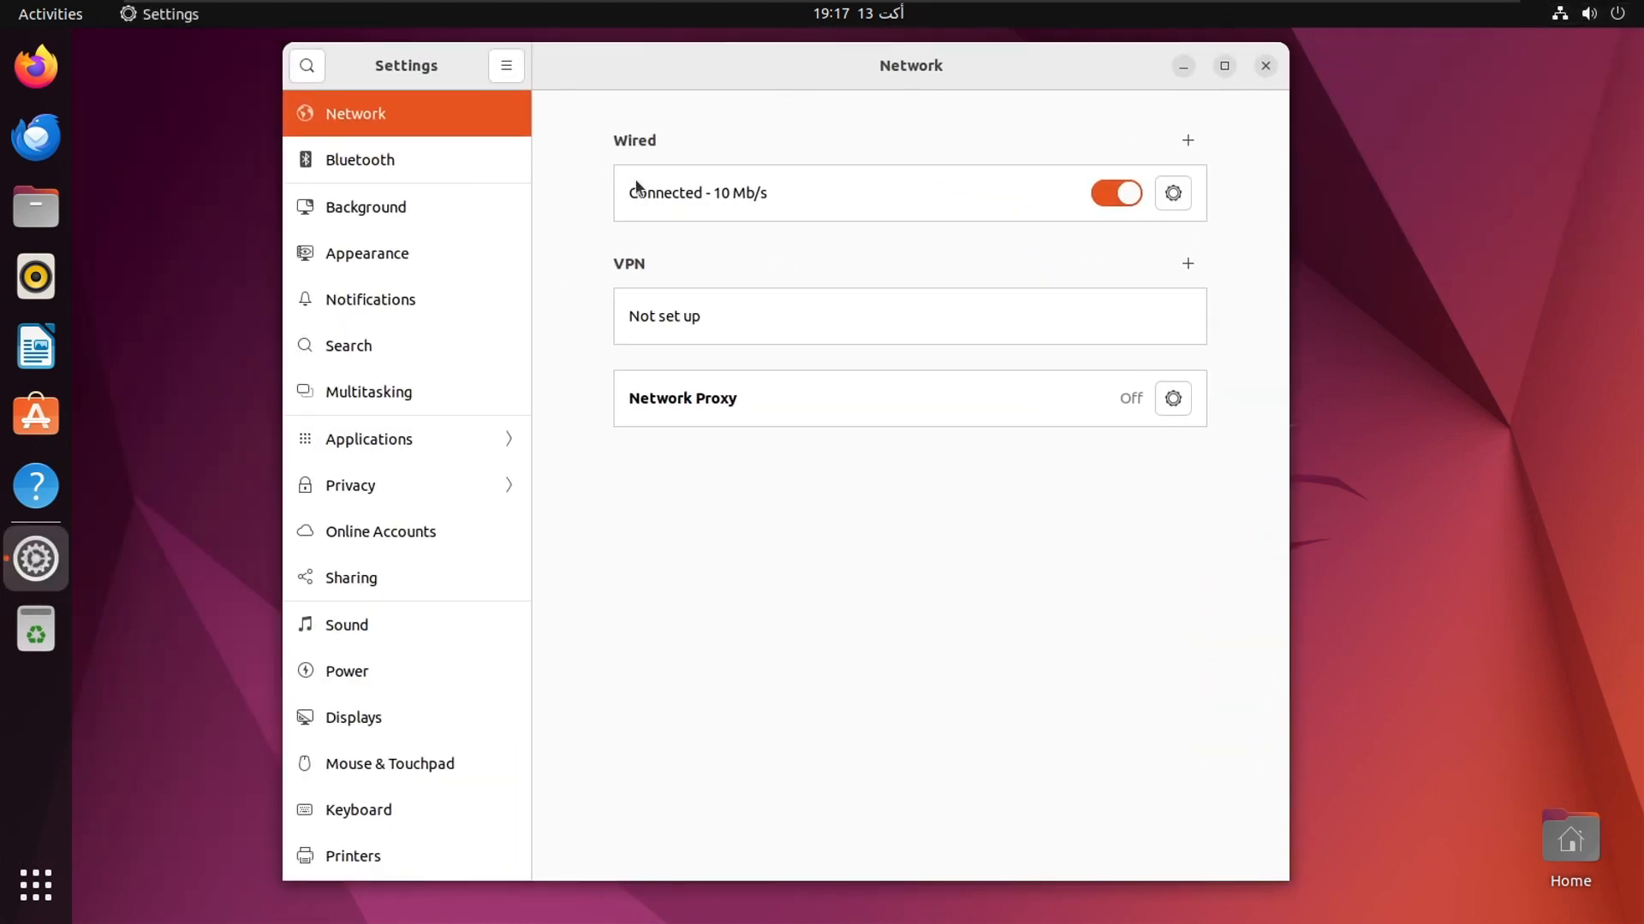
click(435, 221)
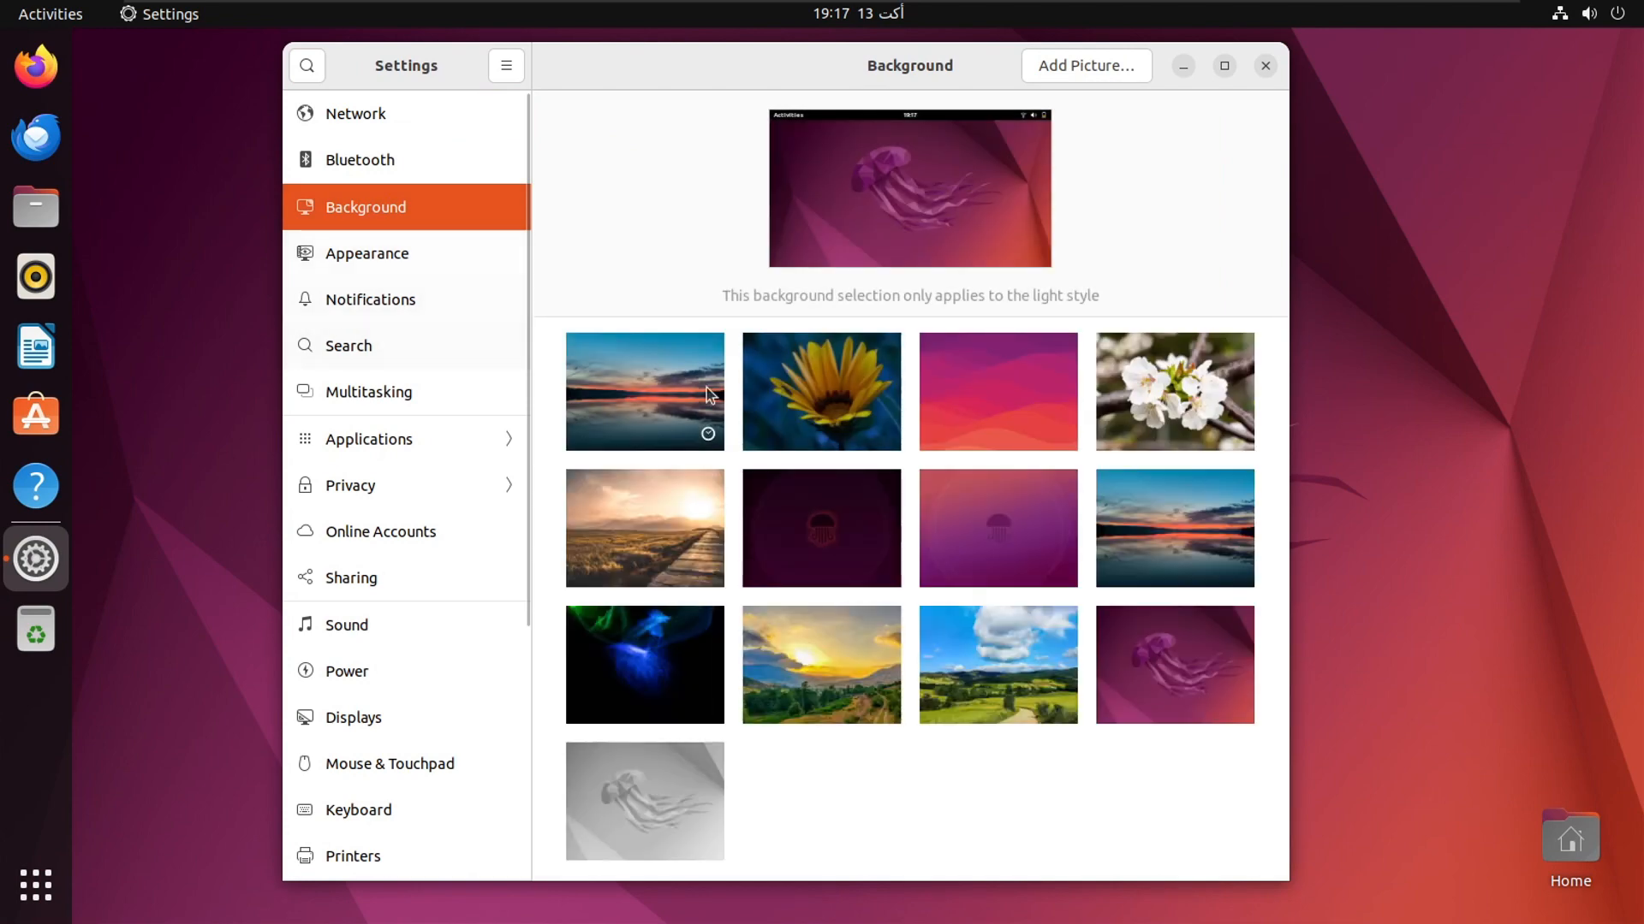
click(830, 401)
click(995, 418)
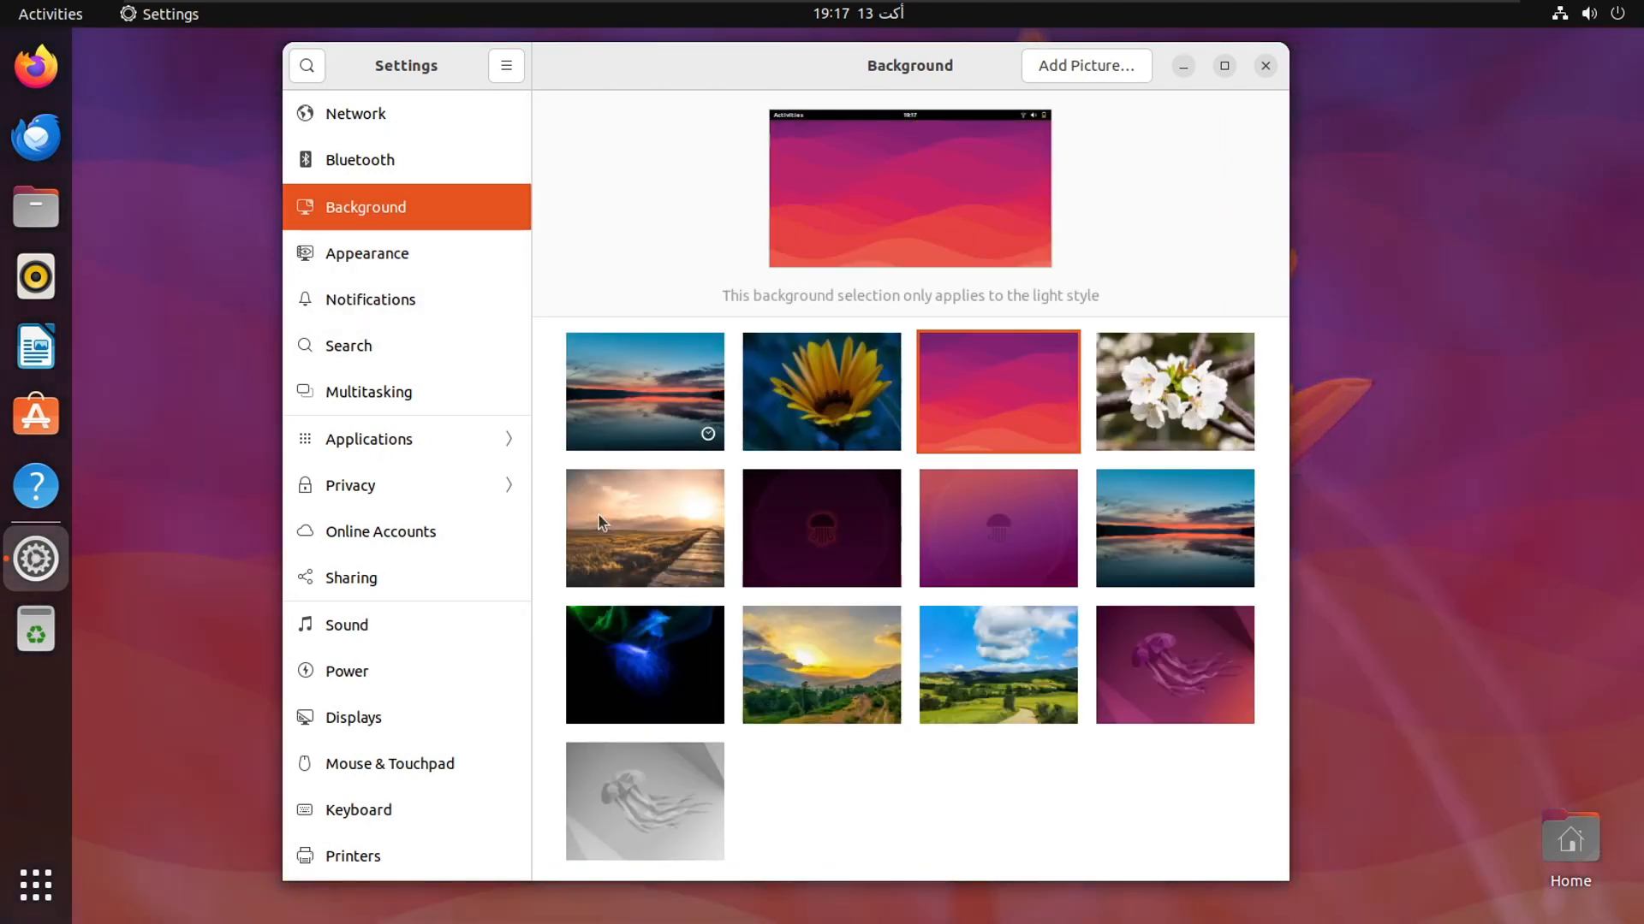
drag(802, 55, 854, 50)
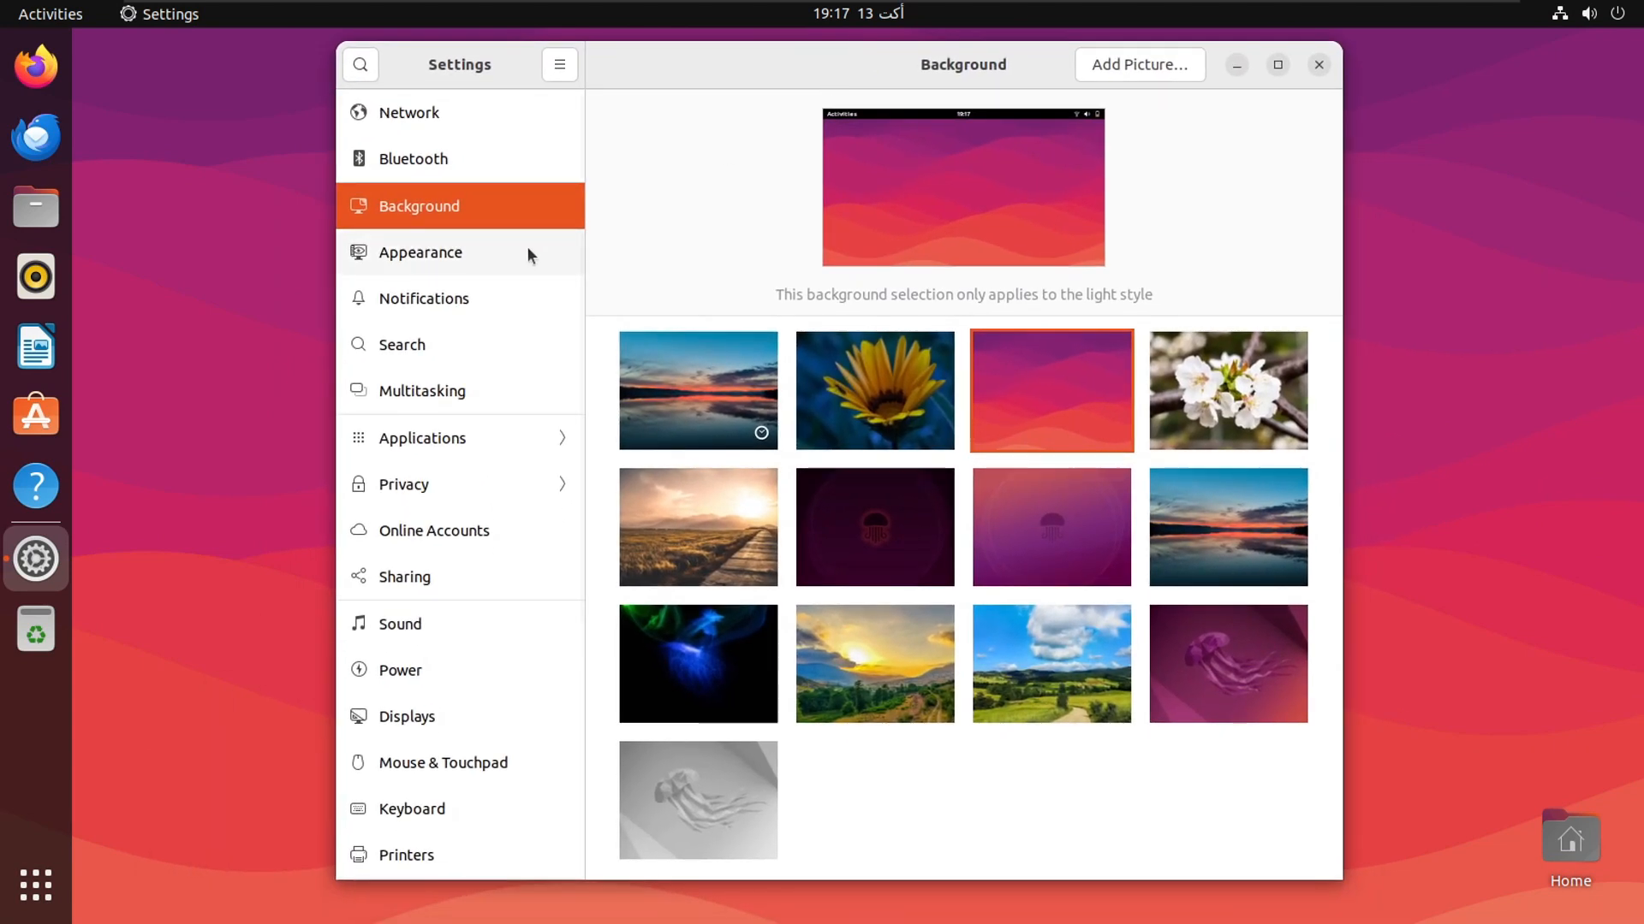
- Open the Appearance settings for the desktop style, accent color and dock
click(540, 257)
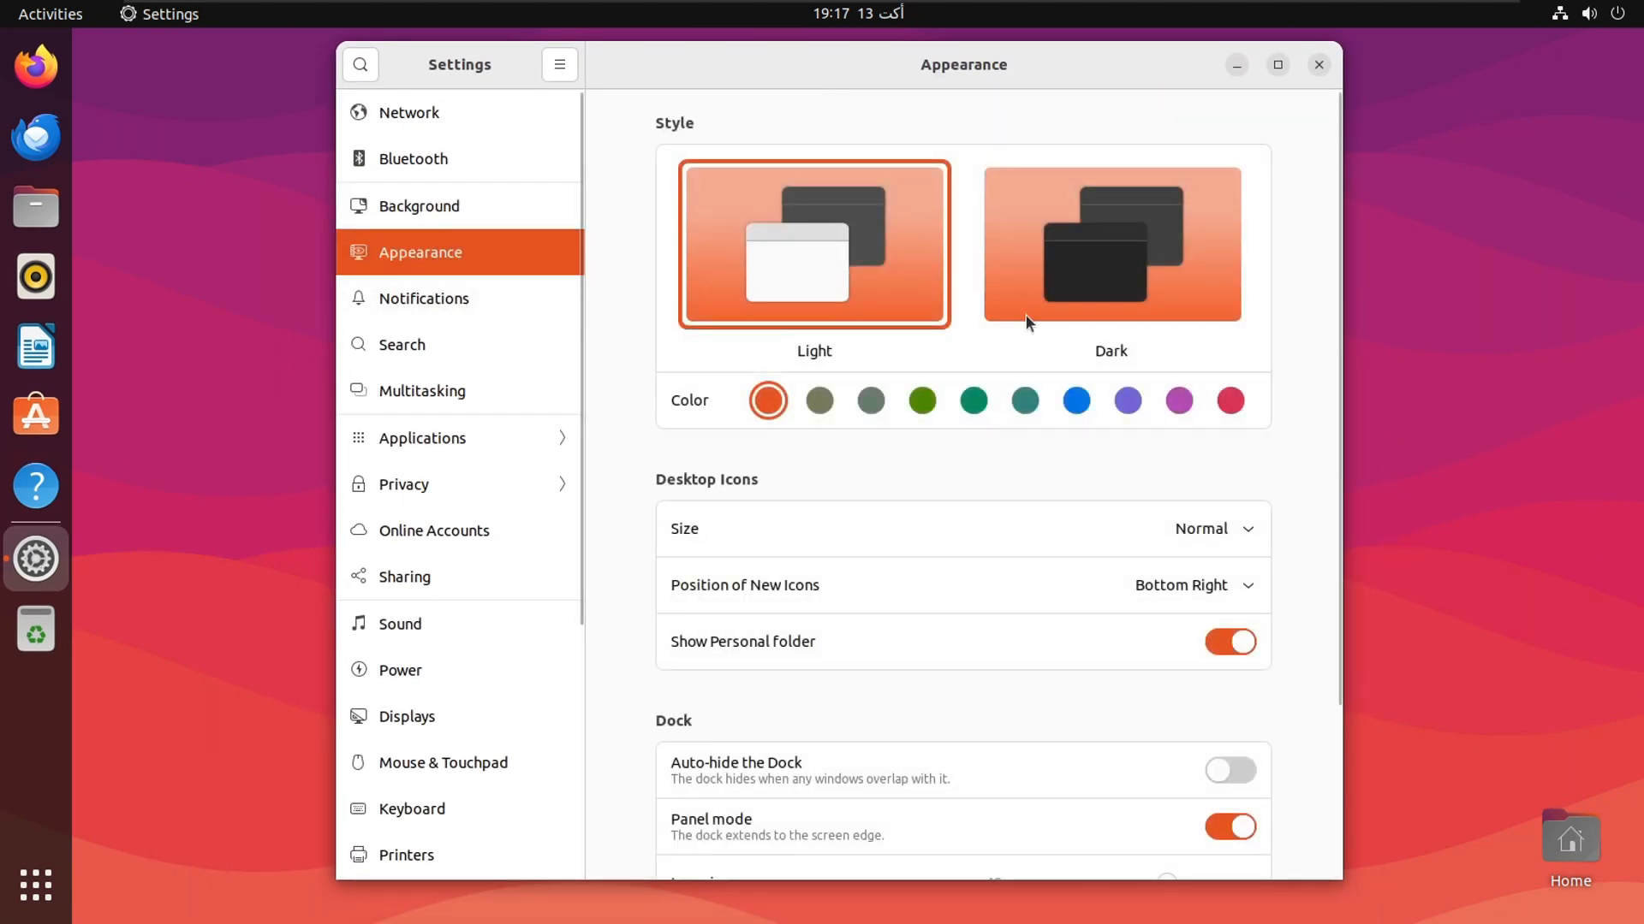